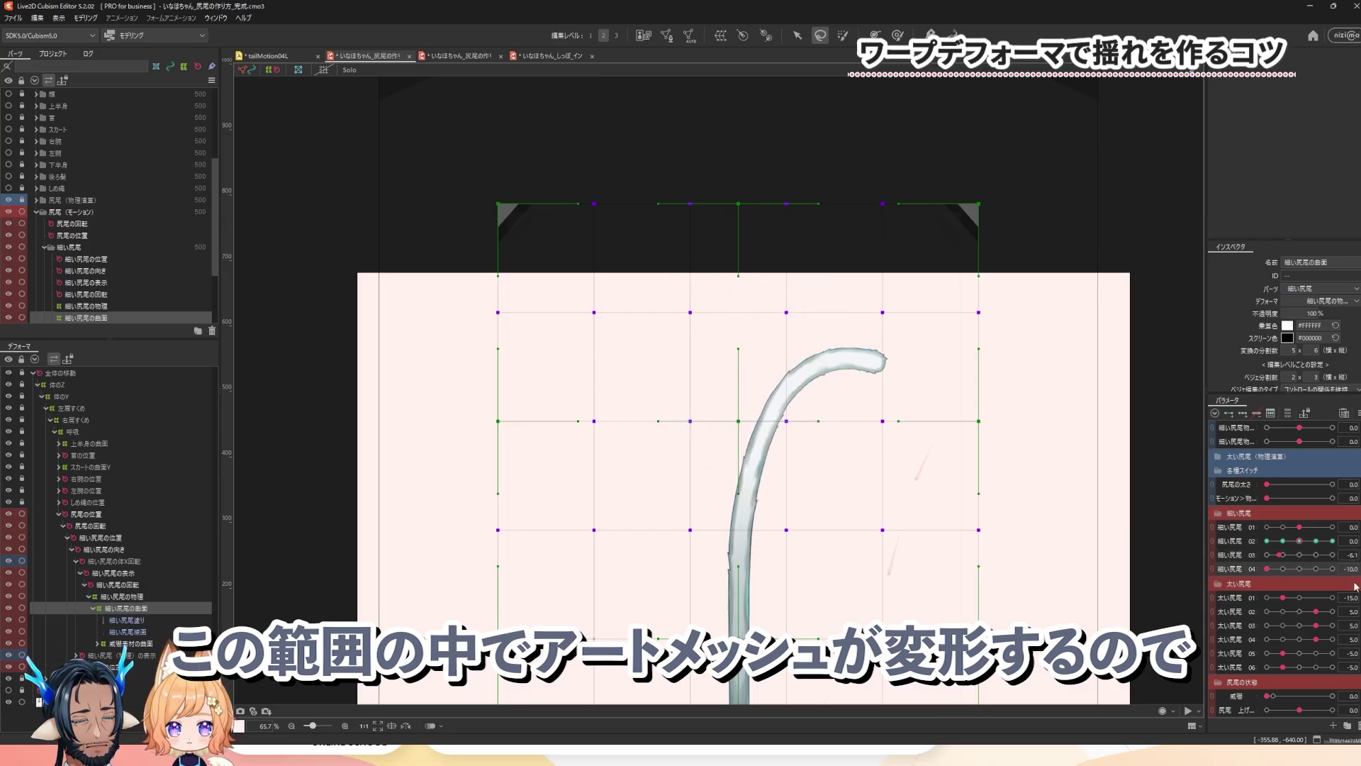
Examine how the thin tail's art meshes and warp deformer stretch as parameters 細い尻尾 02, 03 and 04 vary.
left_click(1300, 569)
left_click(1299, 555)
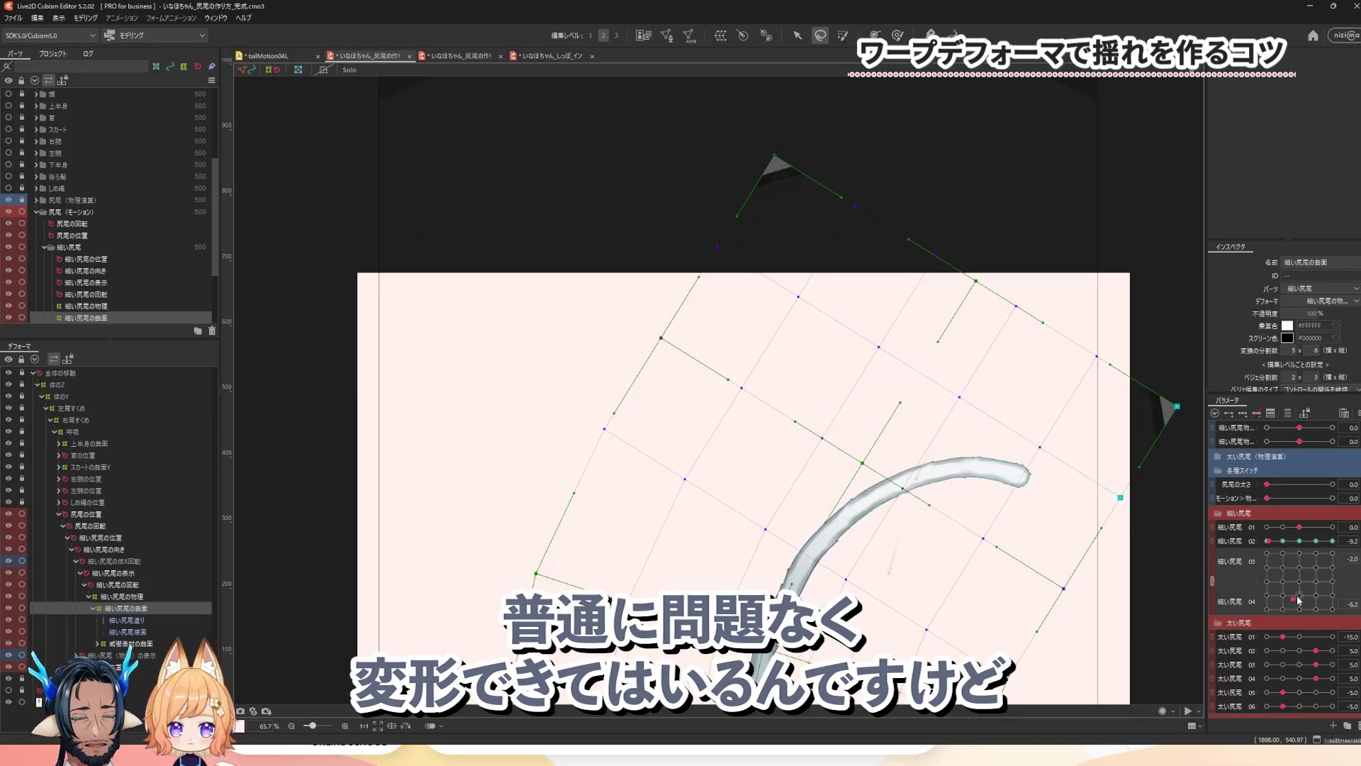
scroll(1037, 448, "down", 2)
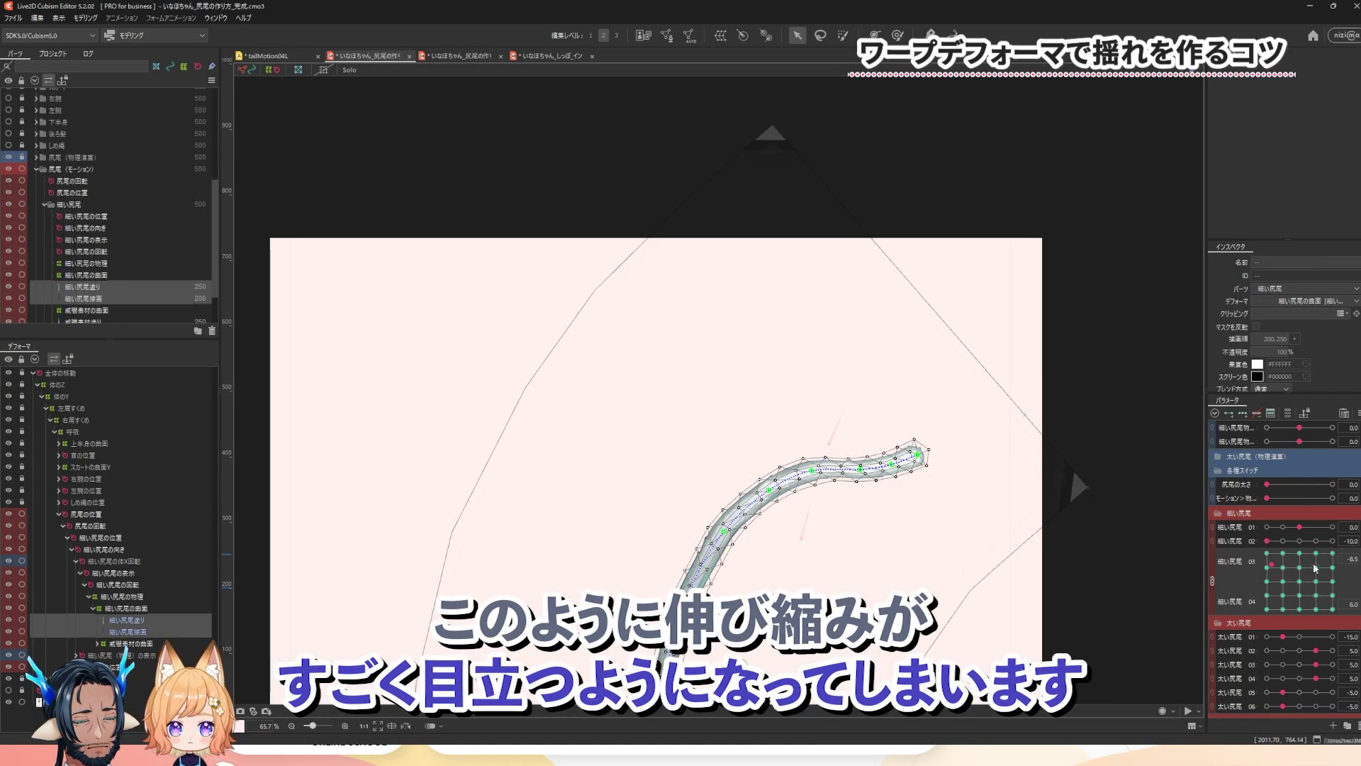
left_click_drag(1301, 560, 1314, 590)
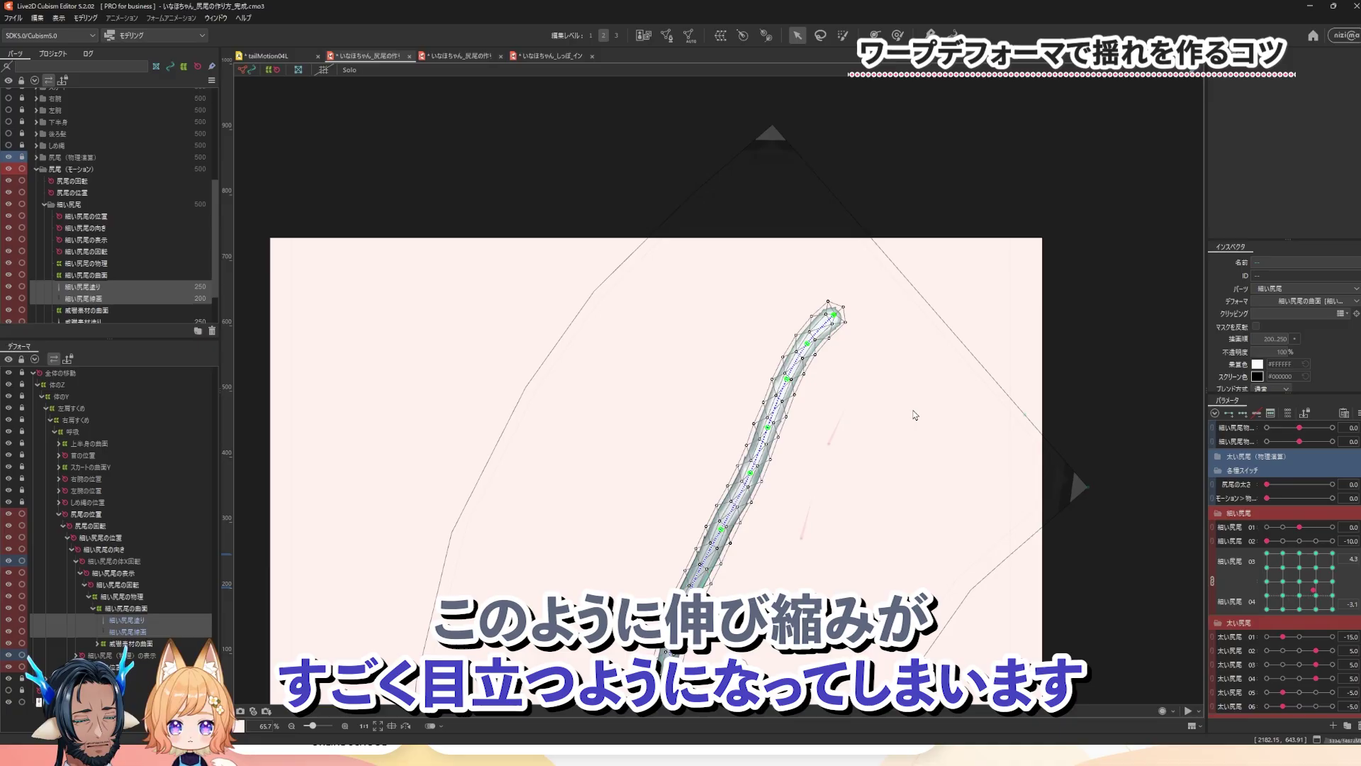
scroll(914, 411, "up", 3)
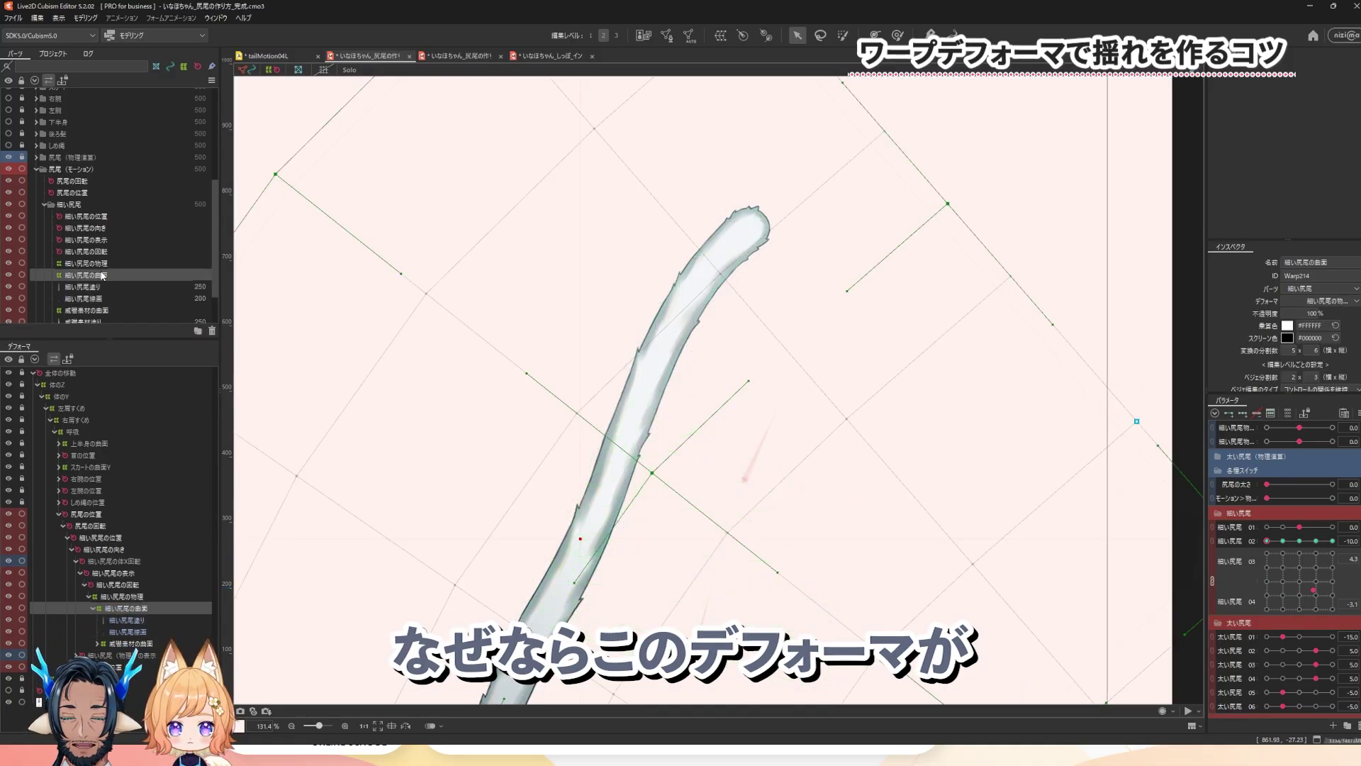
scroll(651, 383, "down", 2)
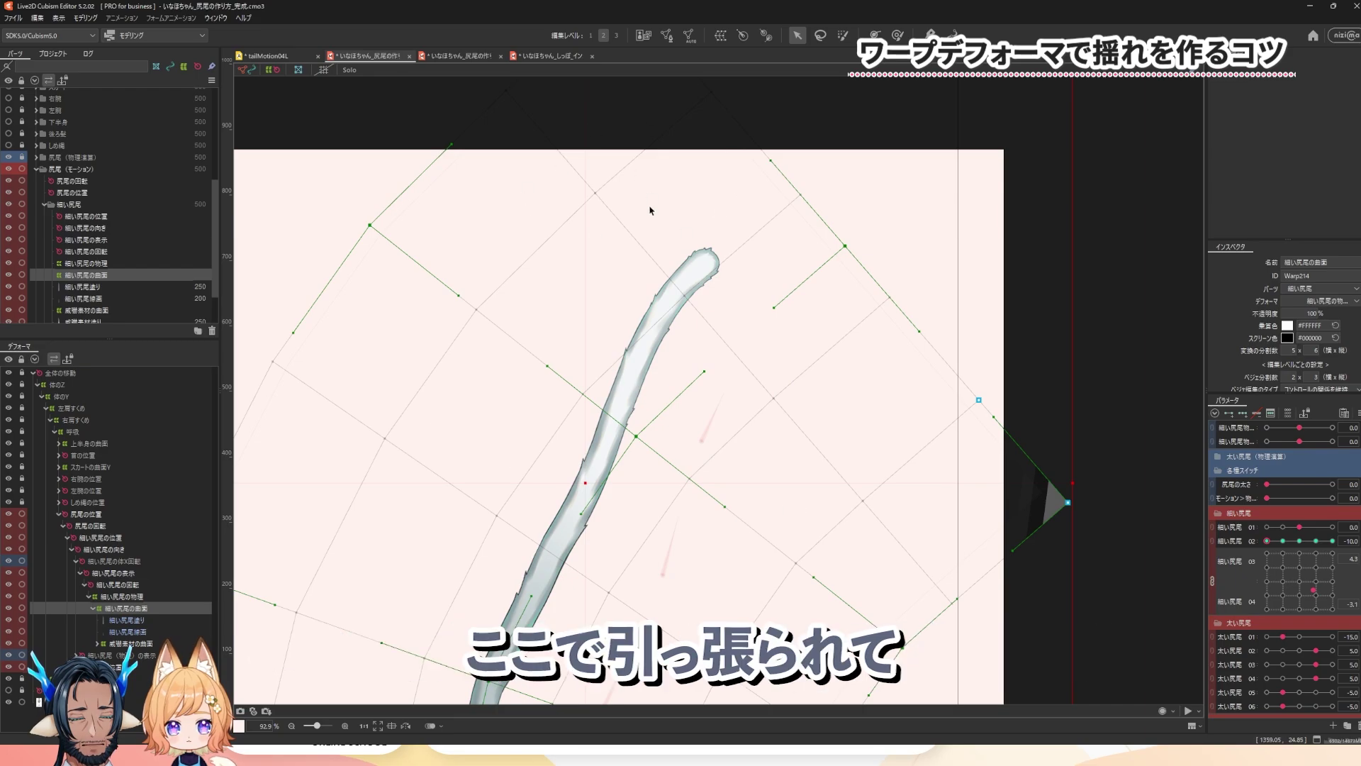
Examine the tail tip against the warp deformer's upper edge across combined 細い尻尾 03 and 04 values, including with 細い尻尾 02 moved.
left_click_drag(1318, 587, 1284, 610)
scroll(777, 510, "up", 2)
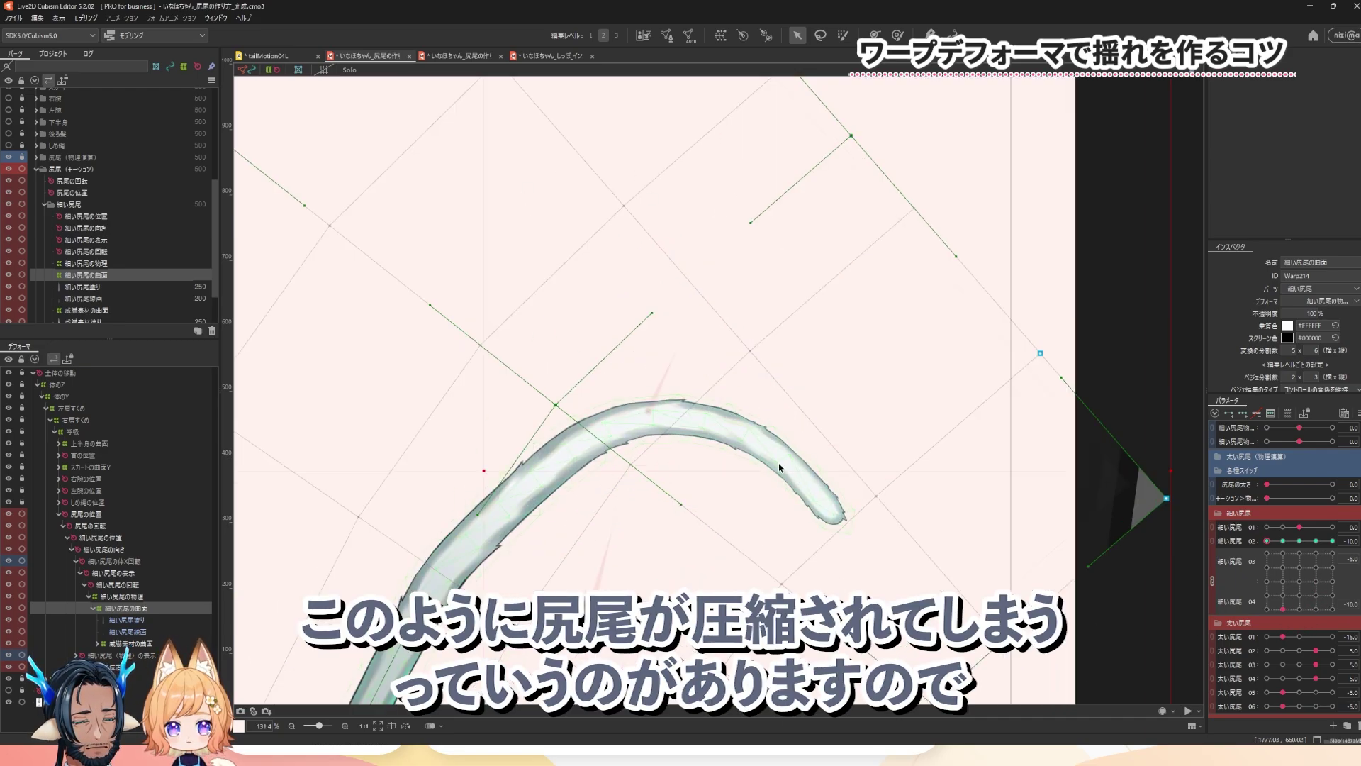
scroll(851, 544, "down", 2)
mouse_move(1296, 605)
left_mouse_down()
mouse_move(1309, 577)
mouse_move(1332, 601)
mouse_move(1300, 599)
left_mouse_up()
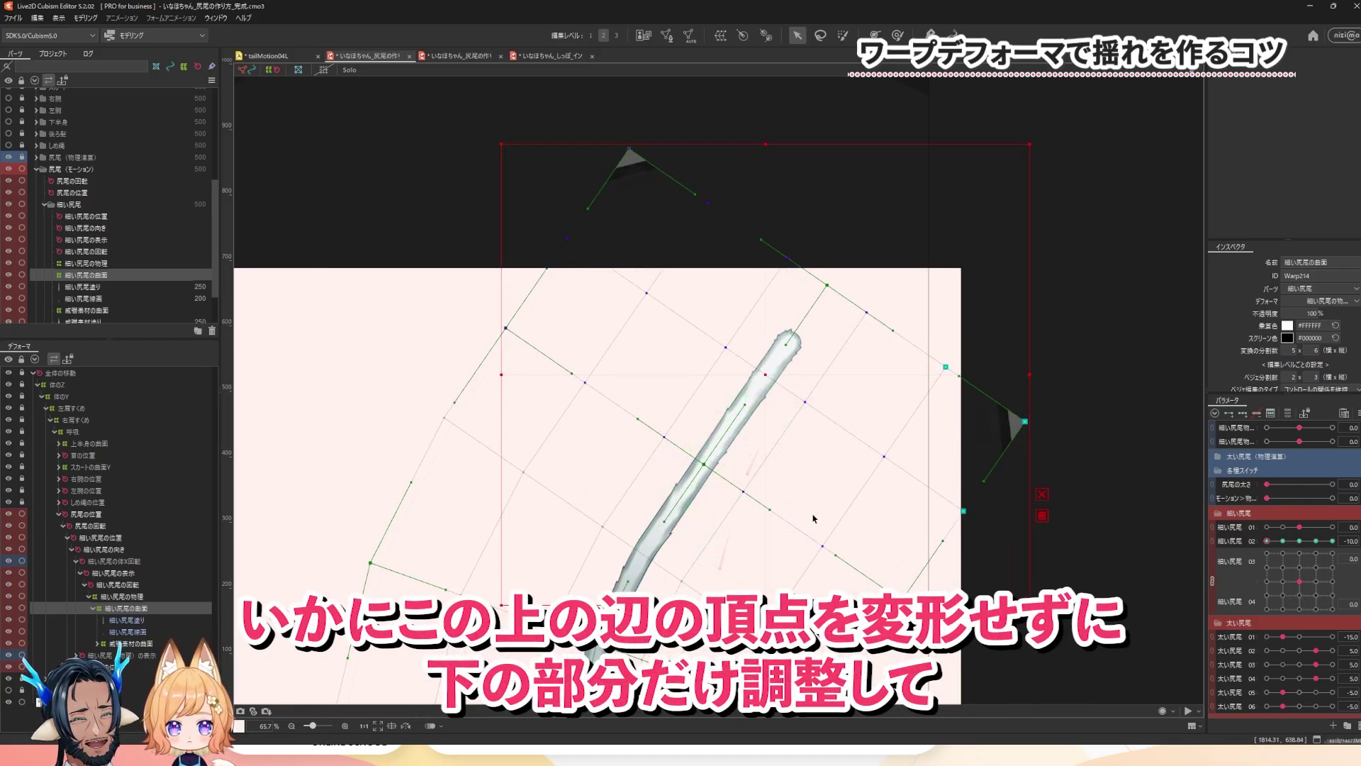
scroll(791, 391, "down", 2)
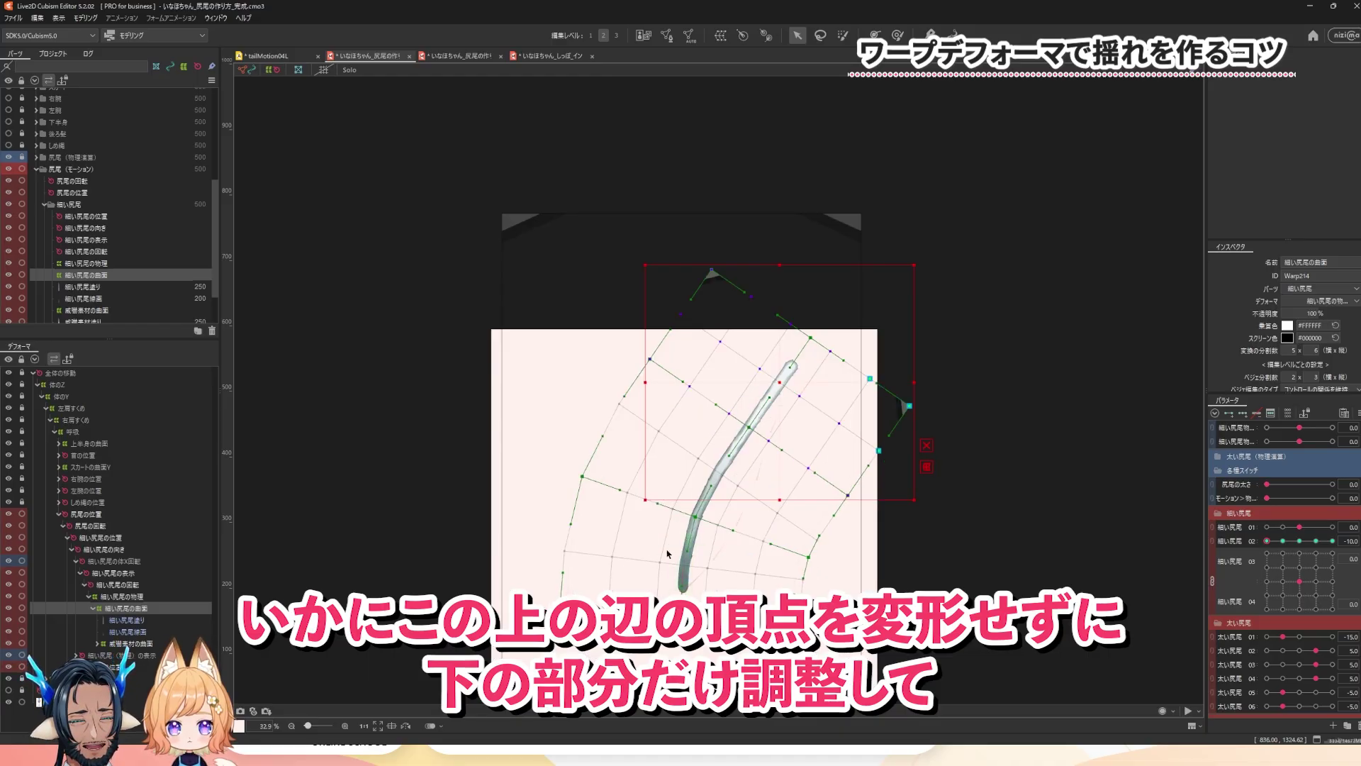
left_click_drag(1268, 541, 1303, 544)
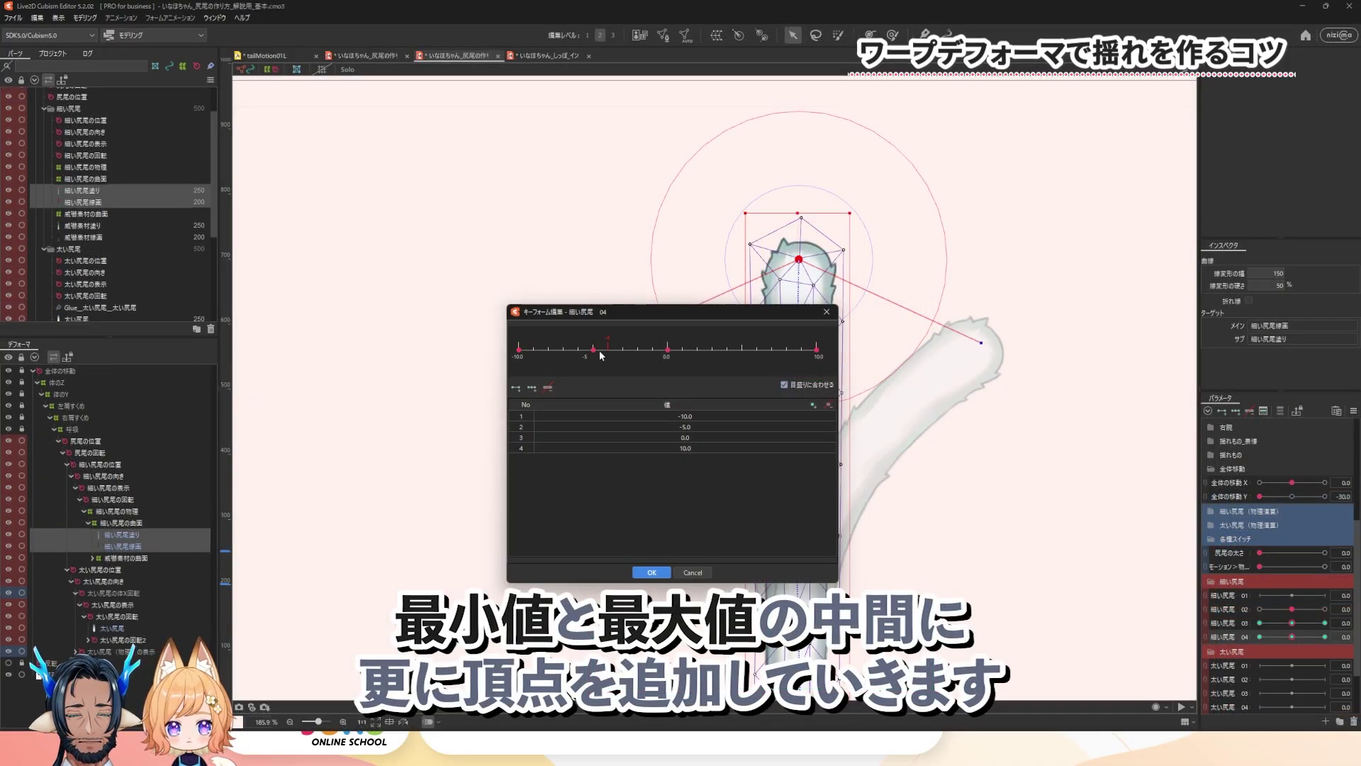
Add a 5.0 key to parameter 細い尻尾 04 and move the tail tip outward at the -5.0 and 5.0 keys to form an arc.
left_click(747, 351)
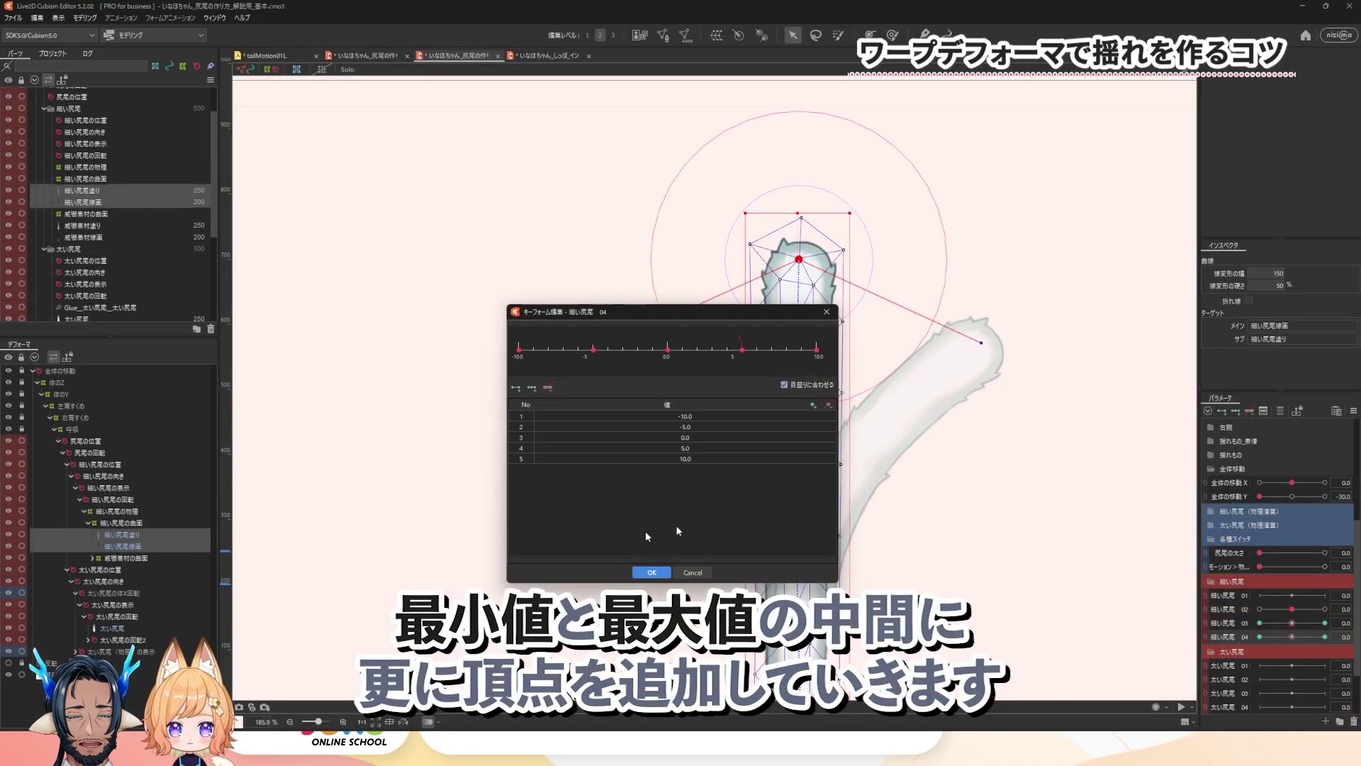
left_click(652, 572)
left_click(1279, 637)
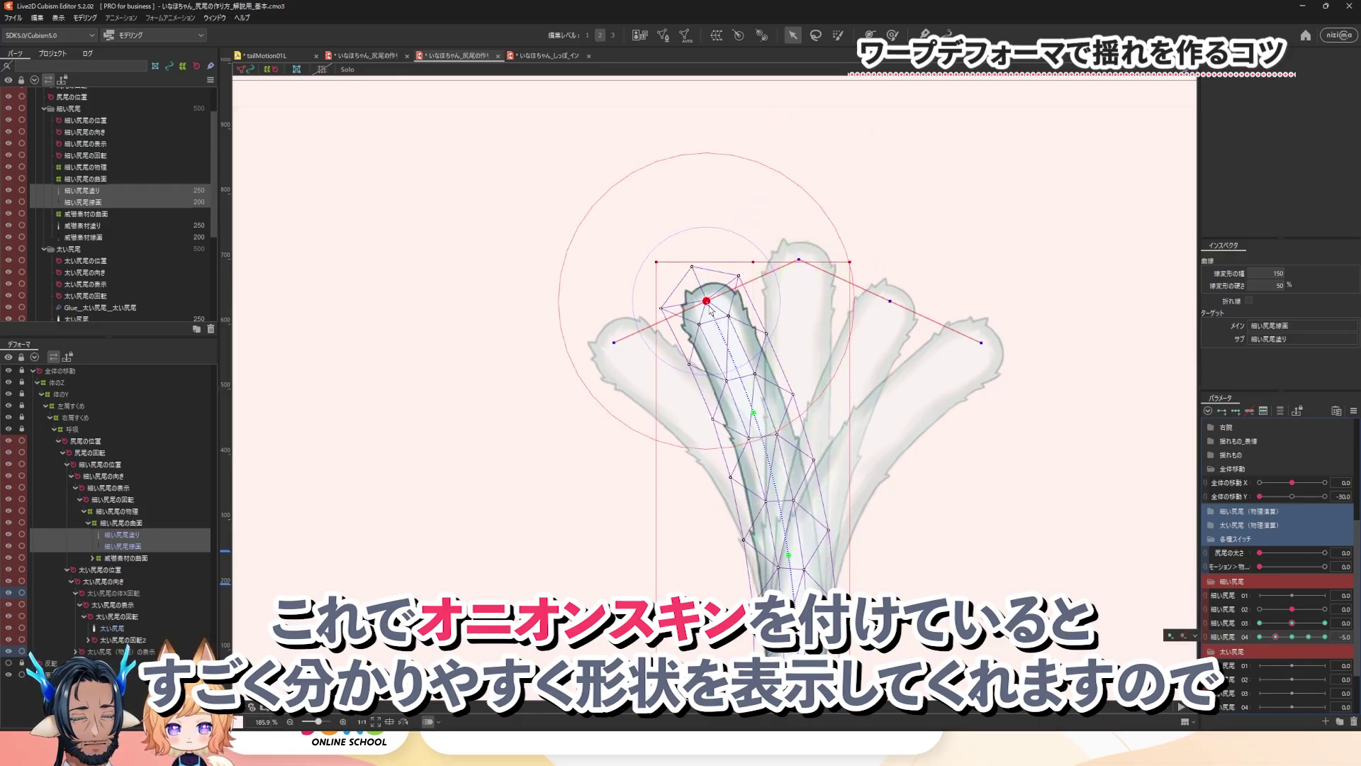
left_click_drag(710, 309, 701, 290)
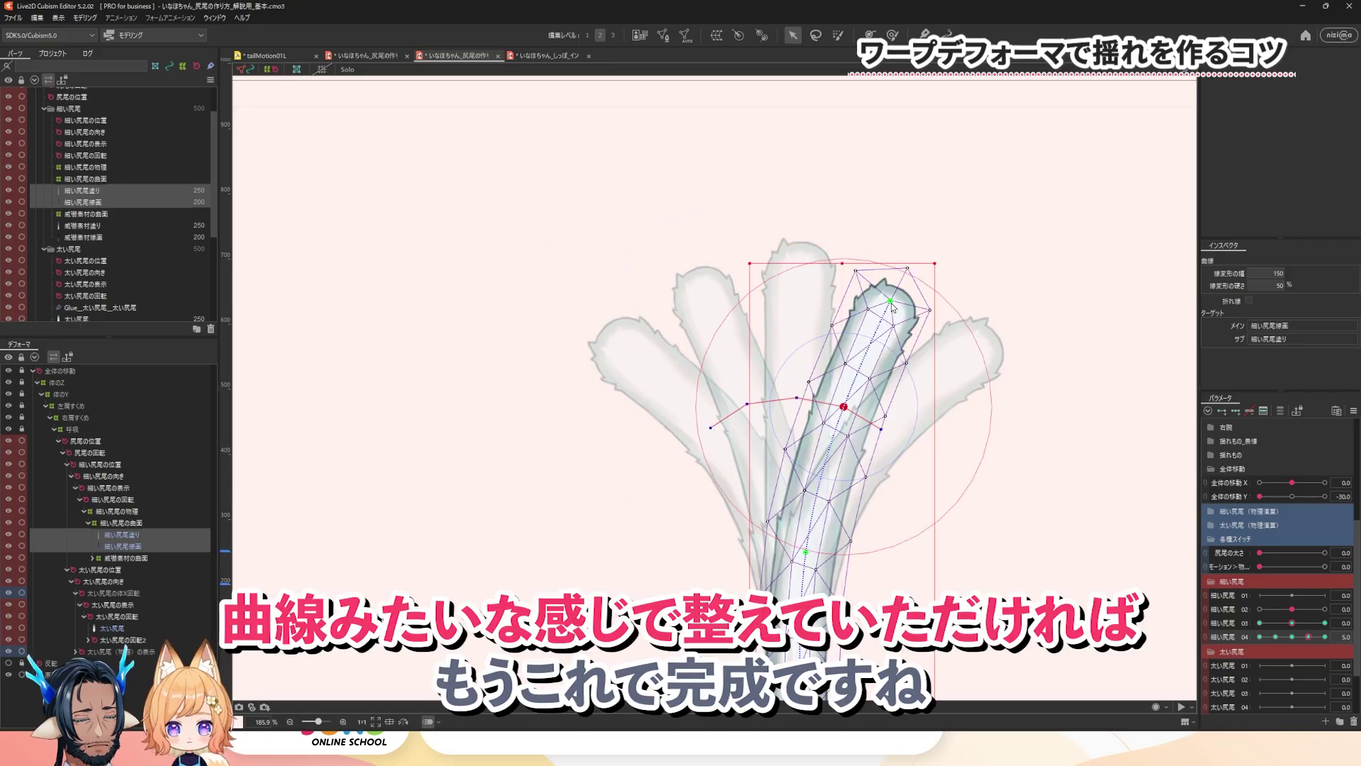
left_click_drag(882, 291, 907, 288)
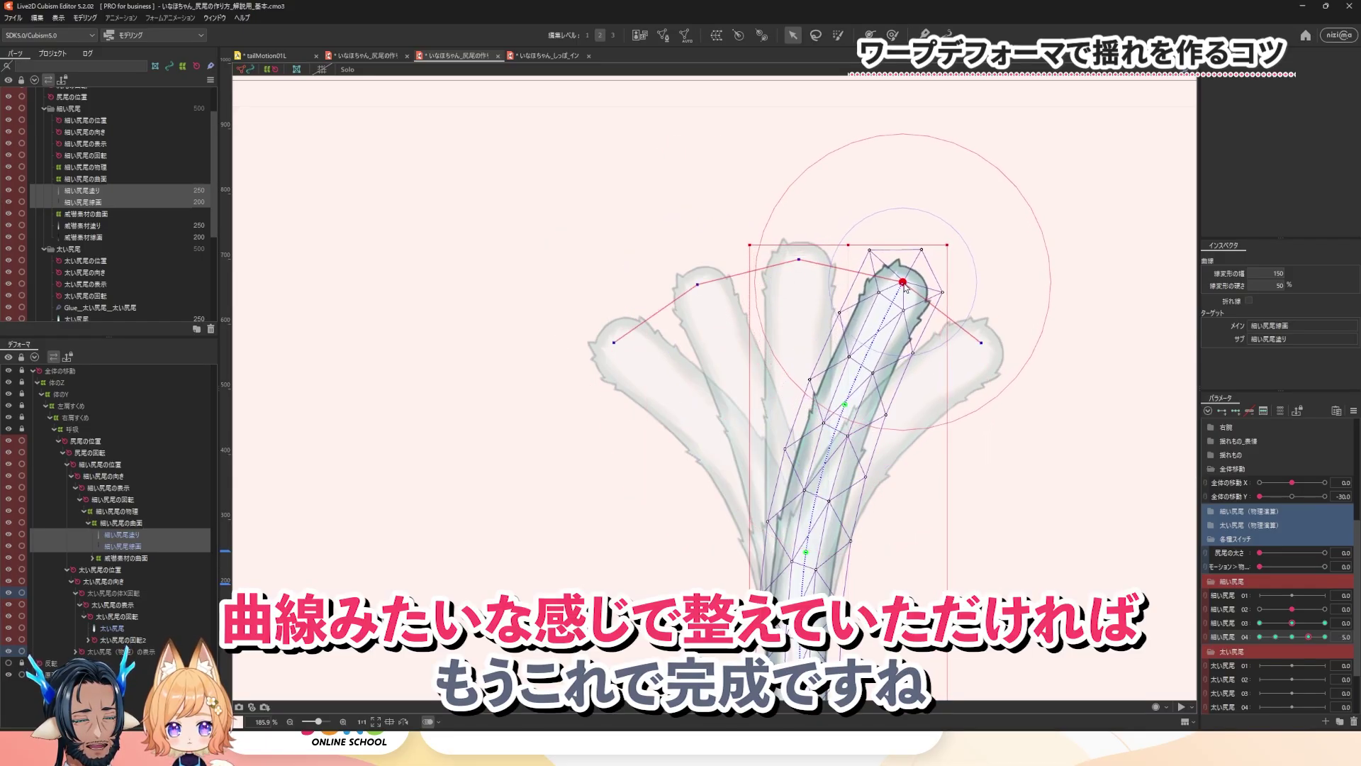
mouse_move(1292, 641)
left_mouse_down()
mouse_move(1260, 640)
mouse_move(1309, 640)
left_mouse_up()
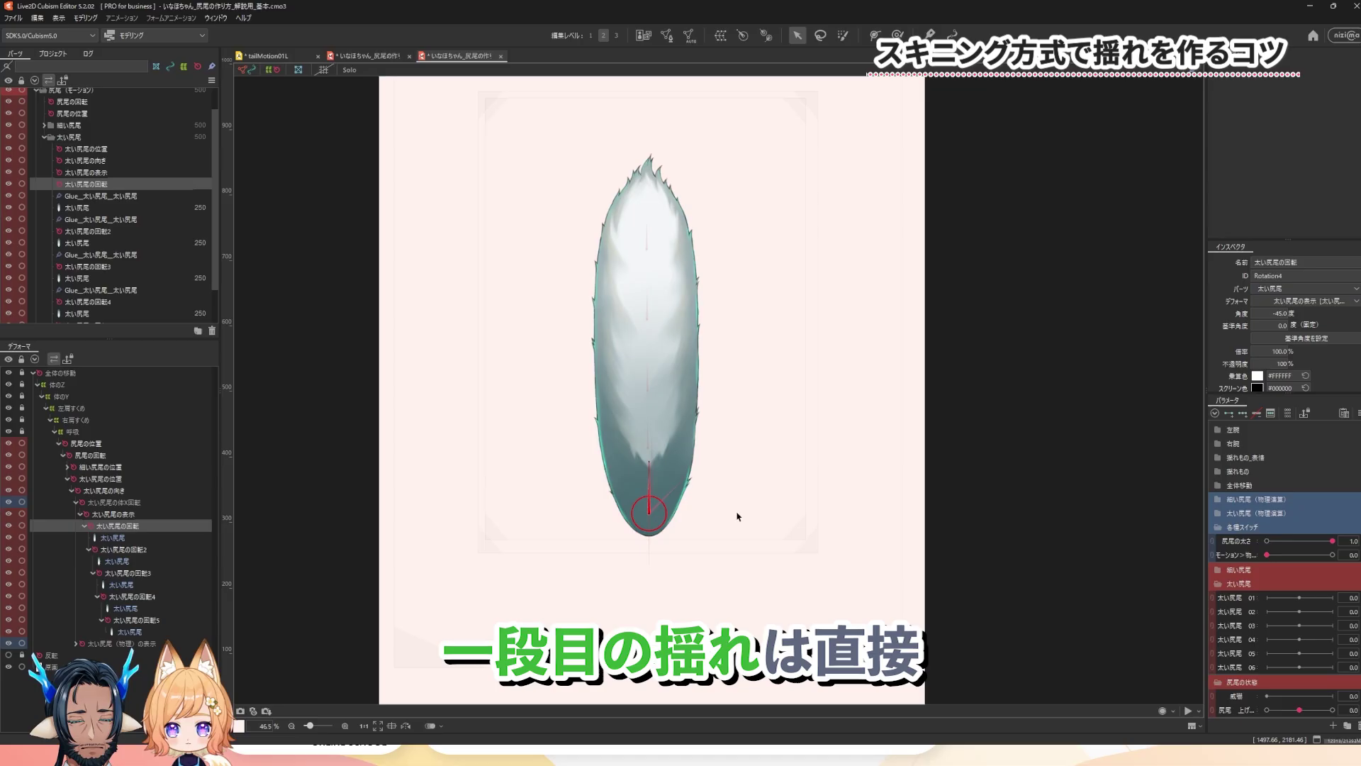
Add three keys on parameter 太い尻尾 02 for the root 太い尻尾 art mesh and the 太い尻尾の回転2 rotation deformer.
scroll(737, 516, "up", 3)
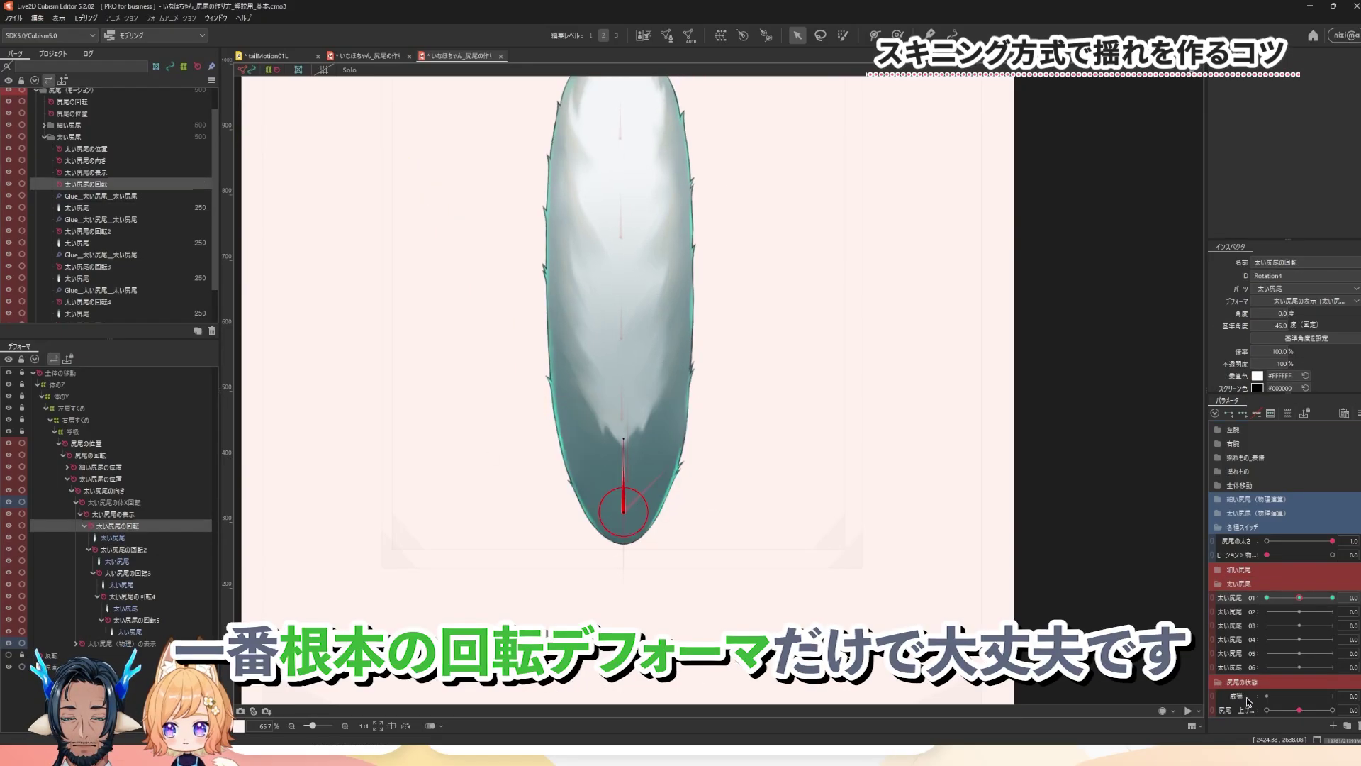
mouse_move(1304, 601)
left_mouse_down()
mouse_move(1251, 608)
mouse_move(1315, 603)
mouse_move(1297, 610)
left_mouse_up()
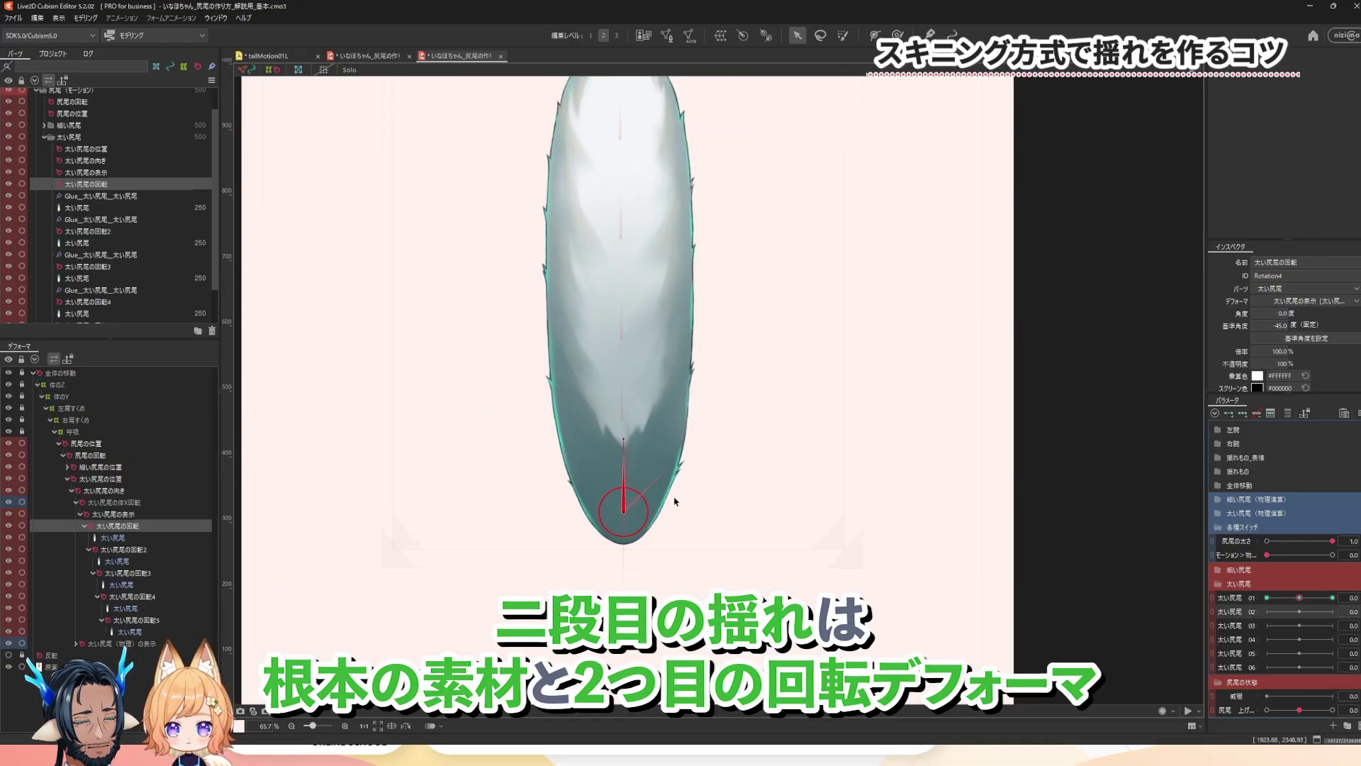
left_click(84, 205)
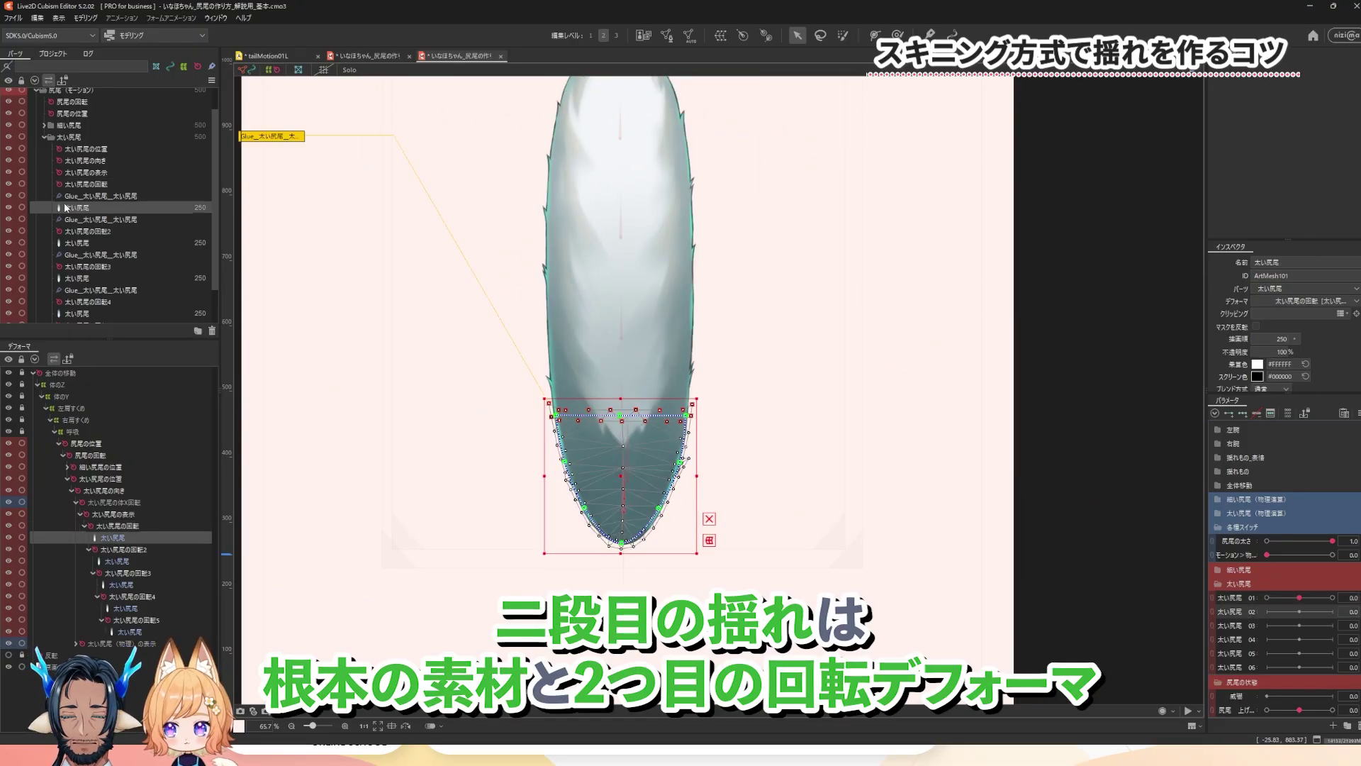
left_click(88, 233, "ctrl")
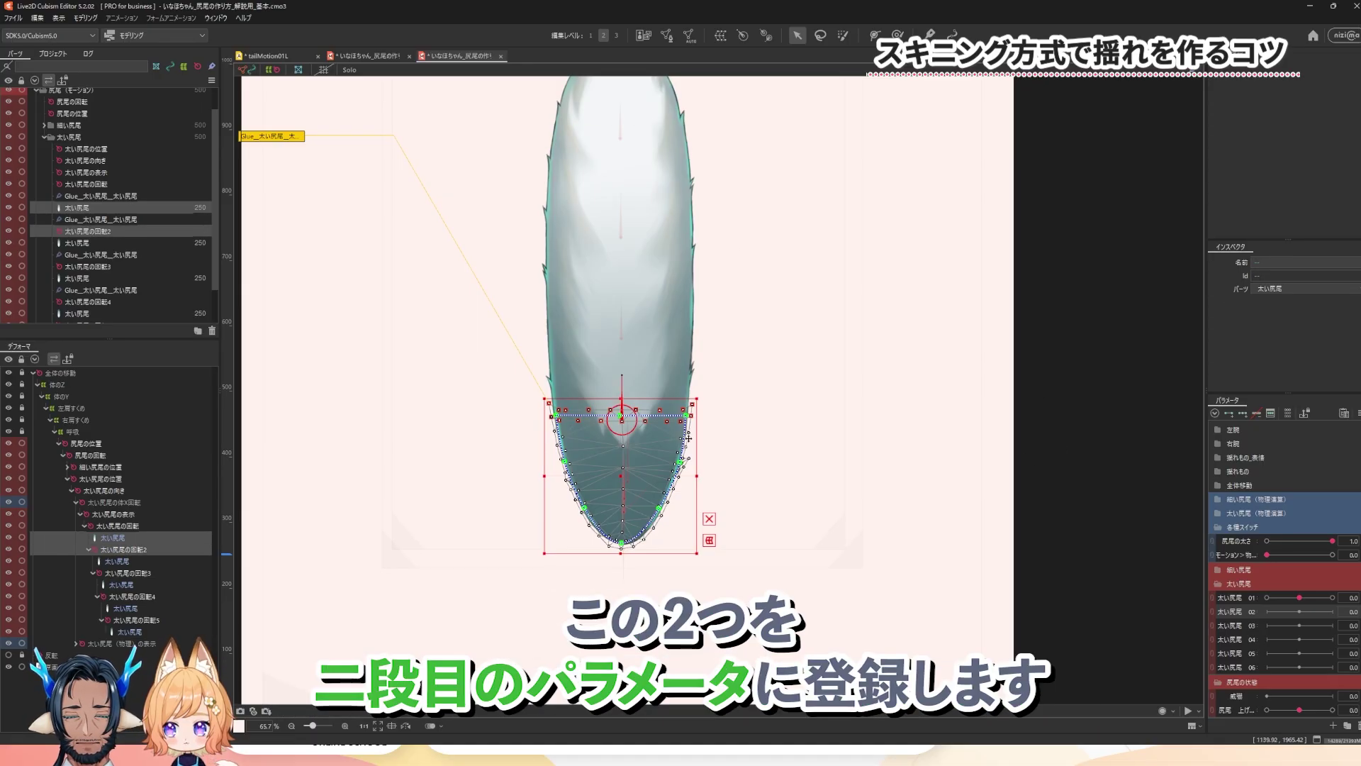
left_click(1242, 414)
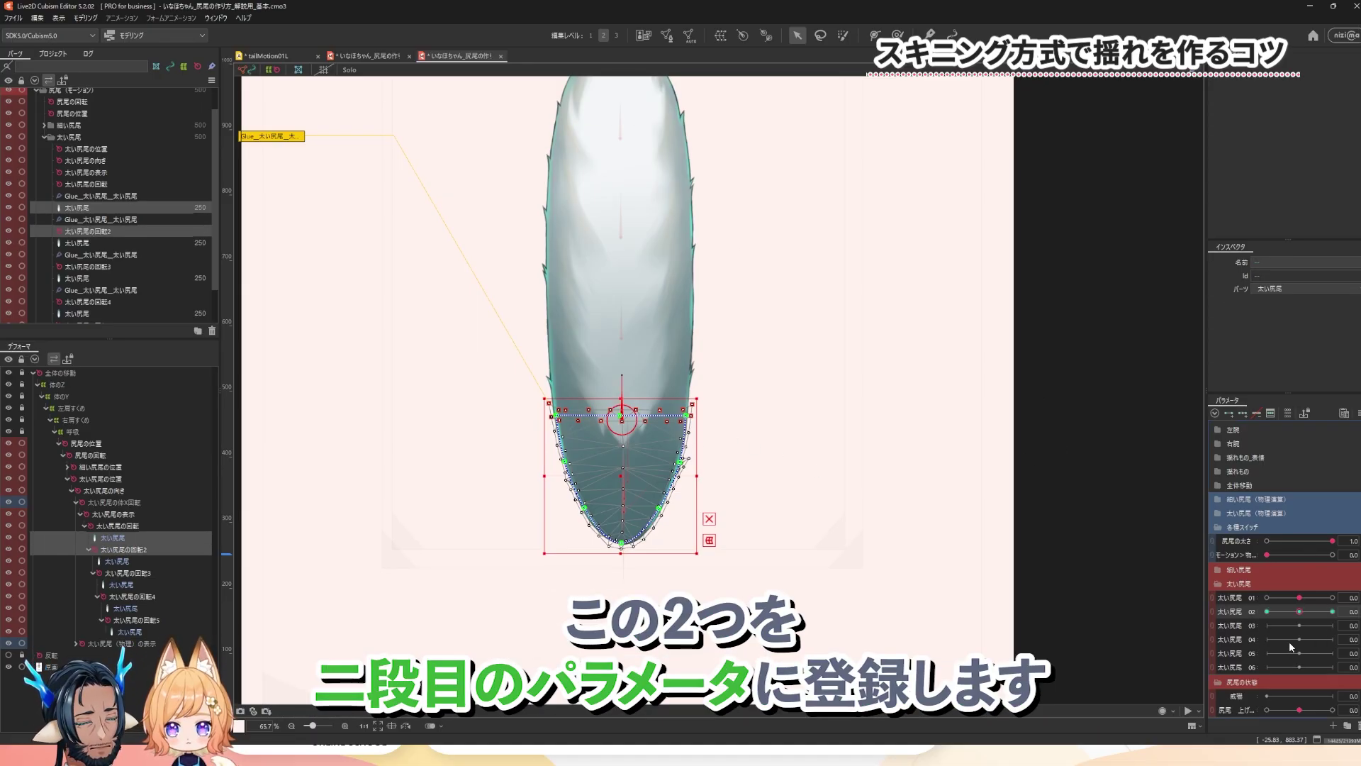
Set the angle of the 太い尻尾の回転2 deformer to -20 degrees at the -10.0 key of 太い尻尾 02.
left_click(97, 232)
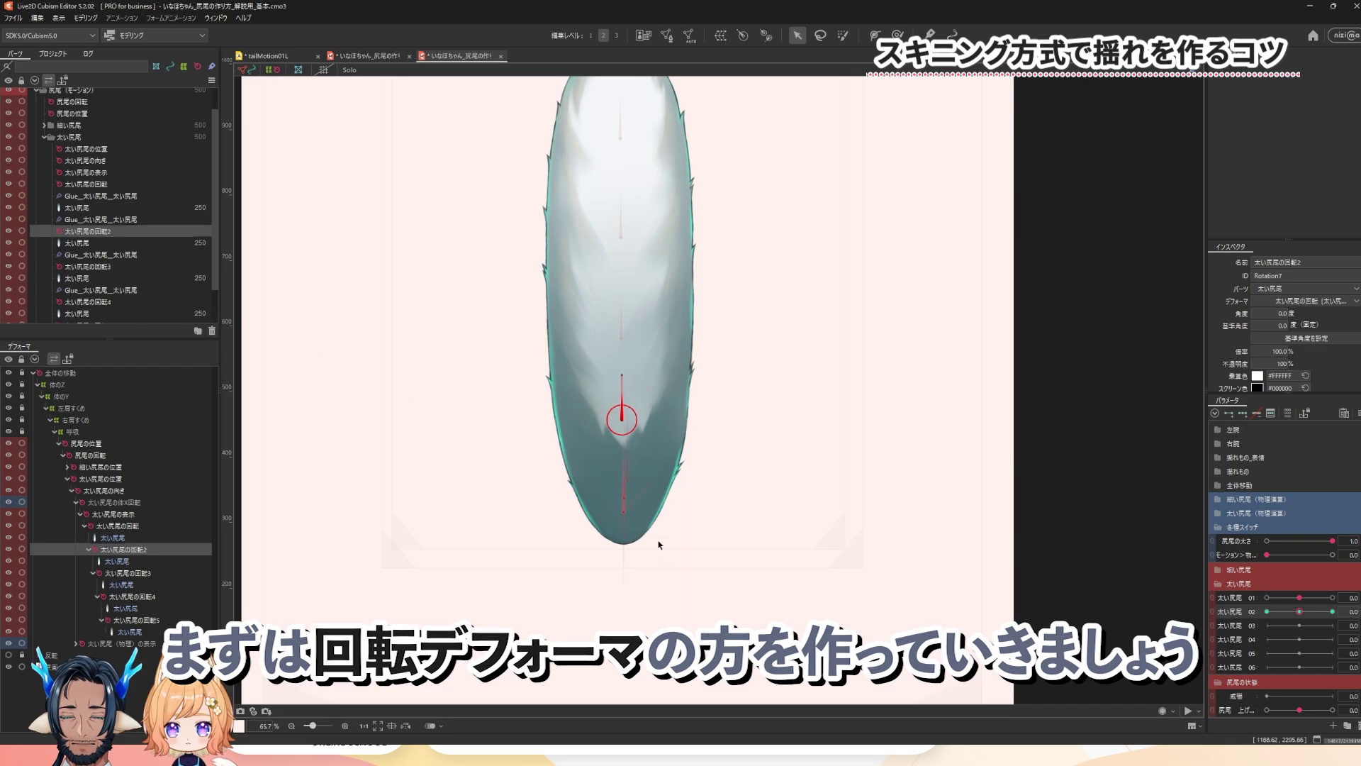
scroll(659, 544, "up", 2)
left_click(1269, 612)
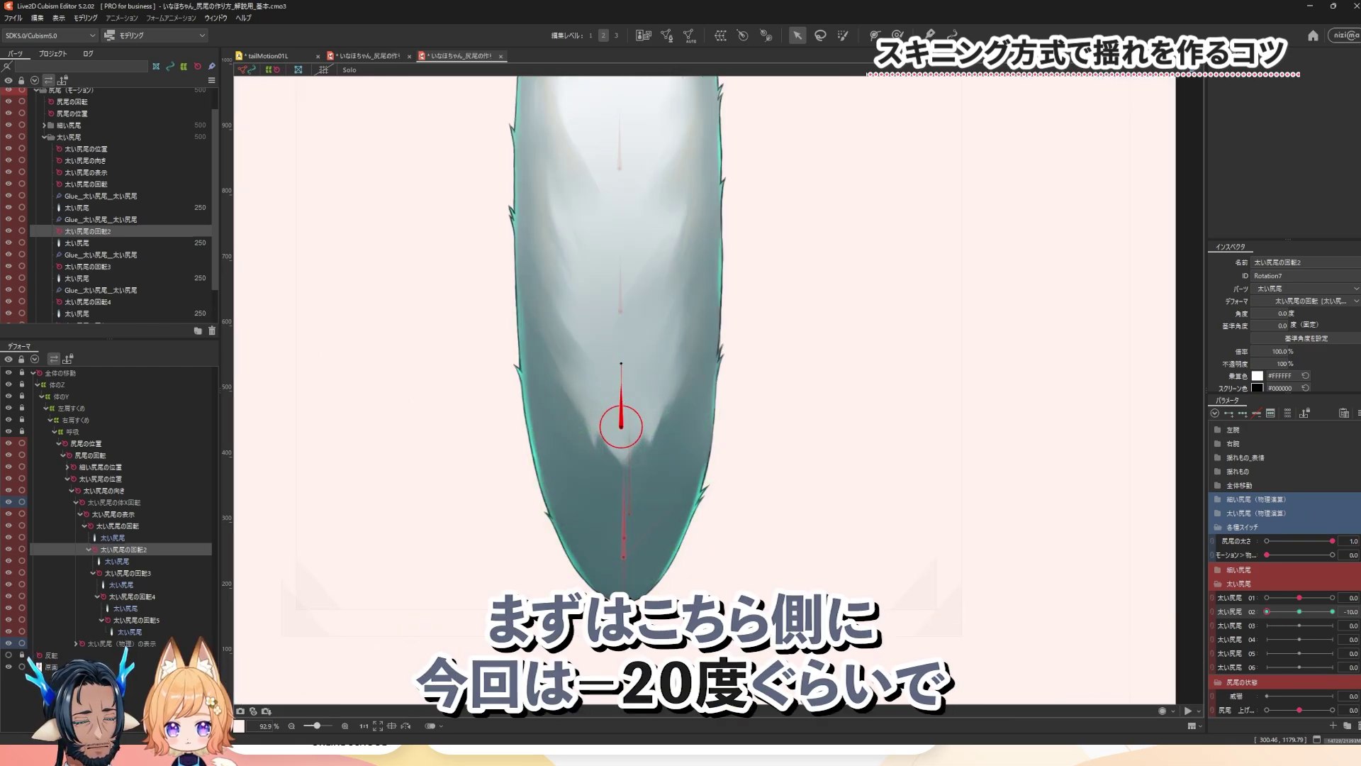
left_click_drag(1277, 313, 1284, 303)
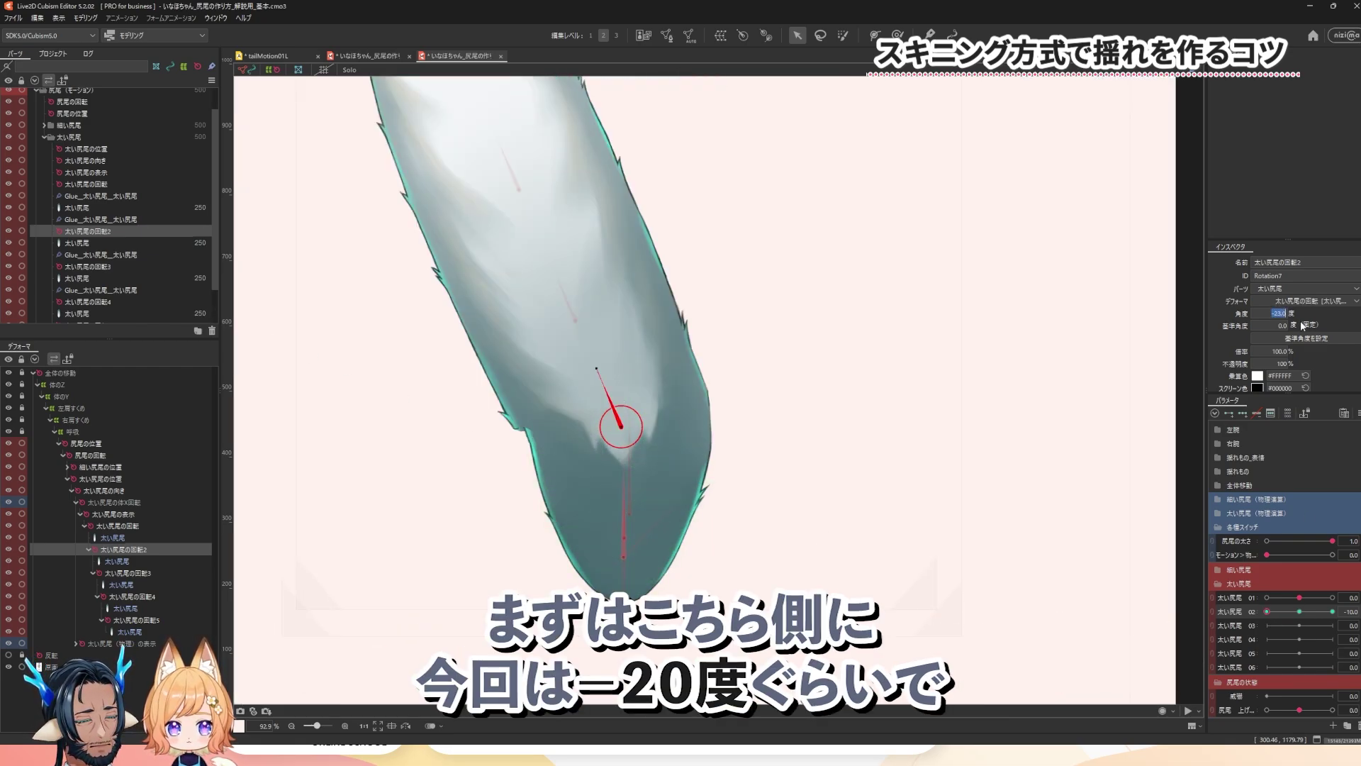
type("-20")
key("Return")
Set the angle of 太い尻尾の回転2 to 20 degrees at the 10.0 key of 太い尻尾 02 and preview the swing.
left_click(1282, 312)
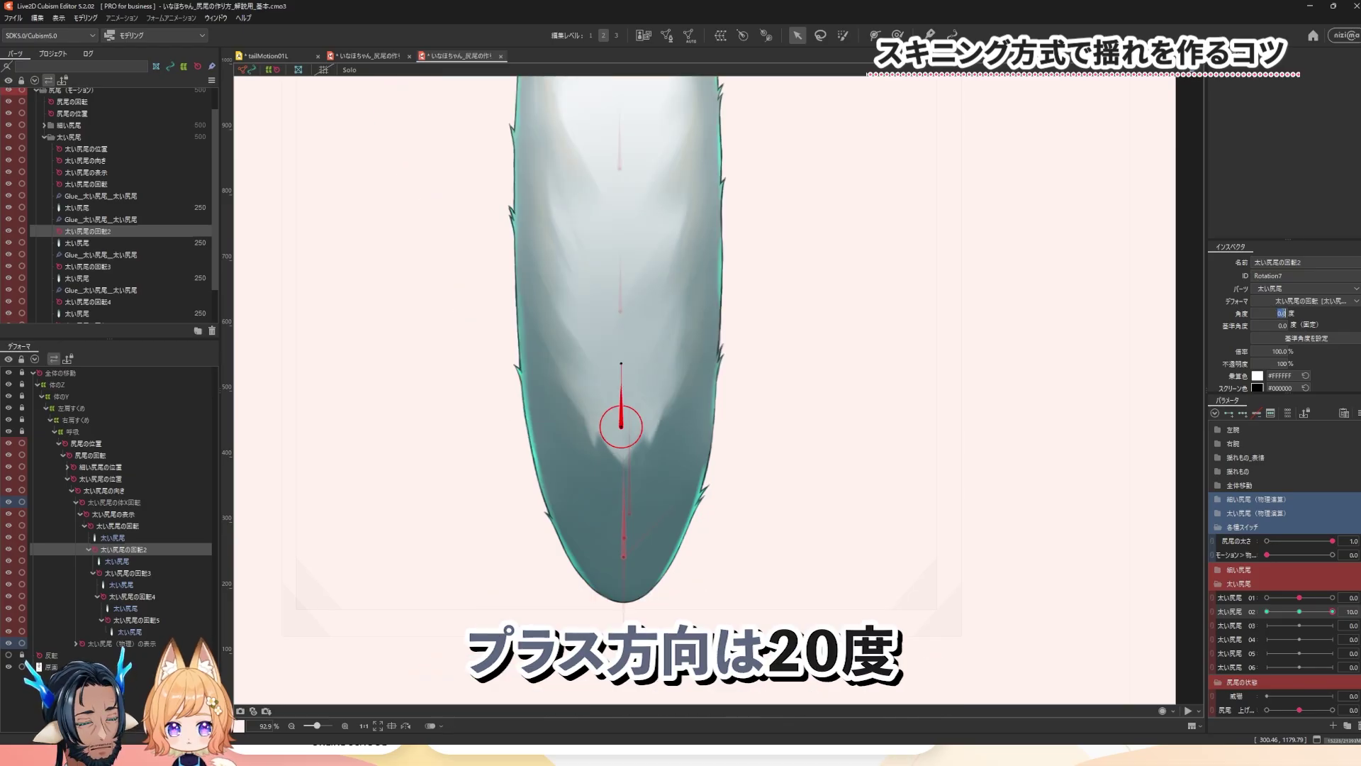
type("20")
key("Return")
left_click_drag(1332, 612, 1292, 624)
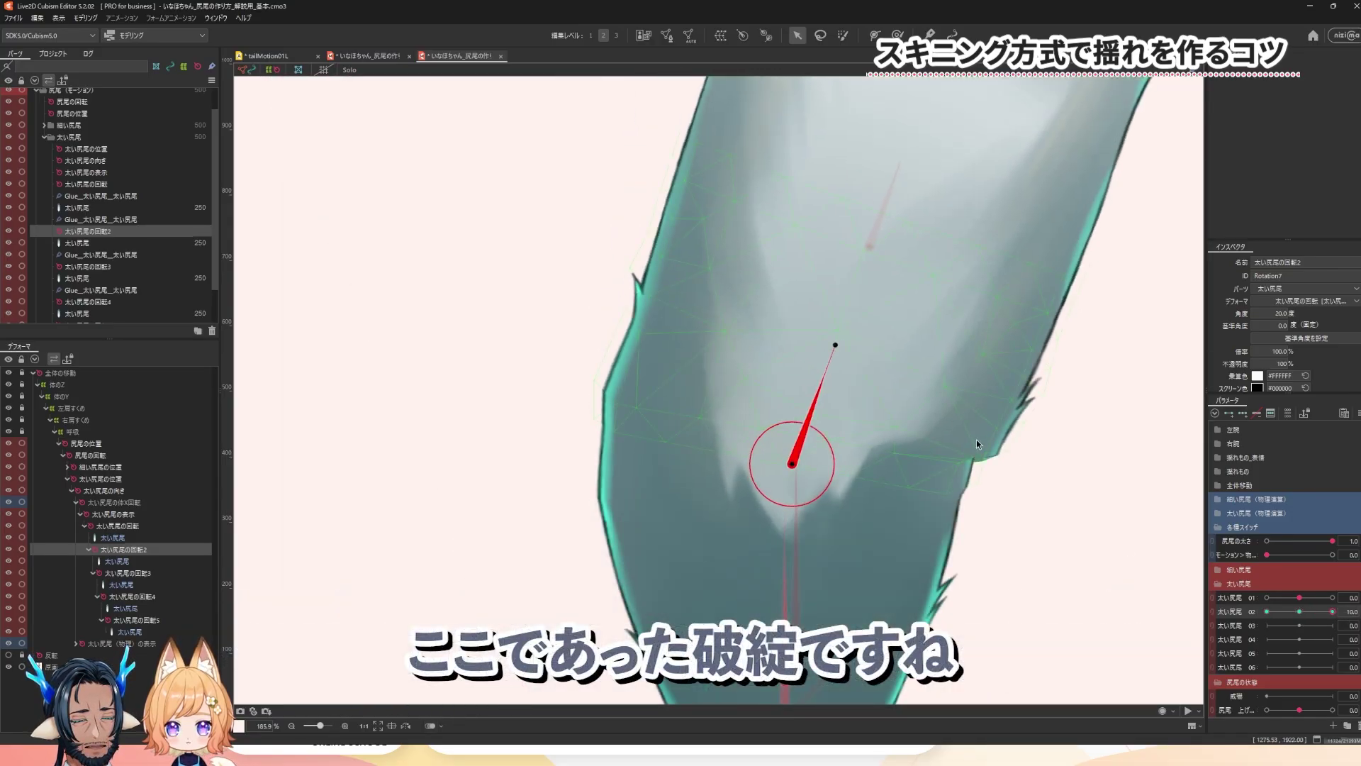
Examine the joint between the root and second tail meshes, including their glued vertices, while varying 太い尻尾 02.
left_click_drag(1333, 611, 1305, 618)
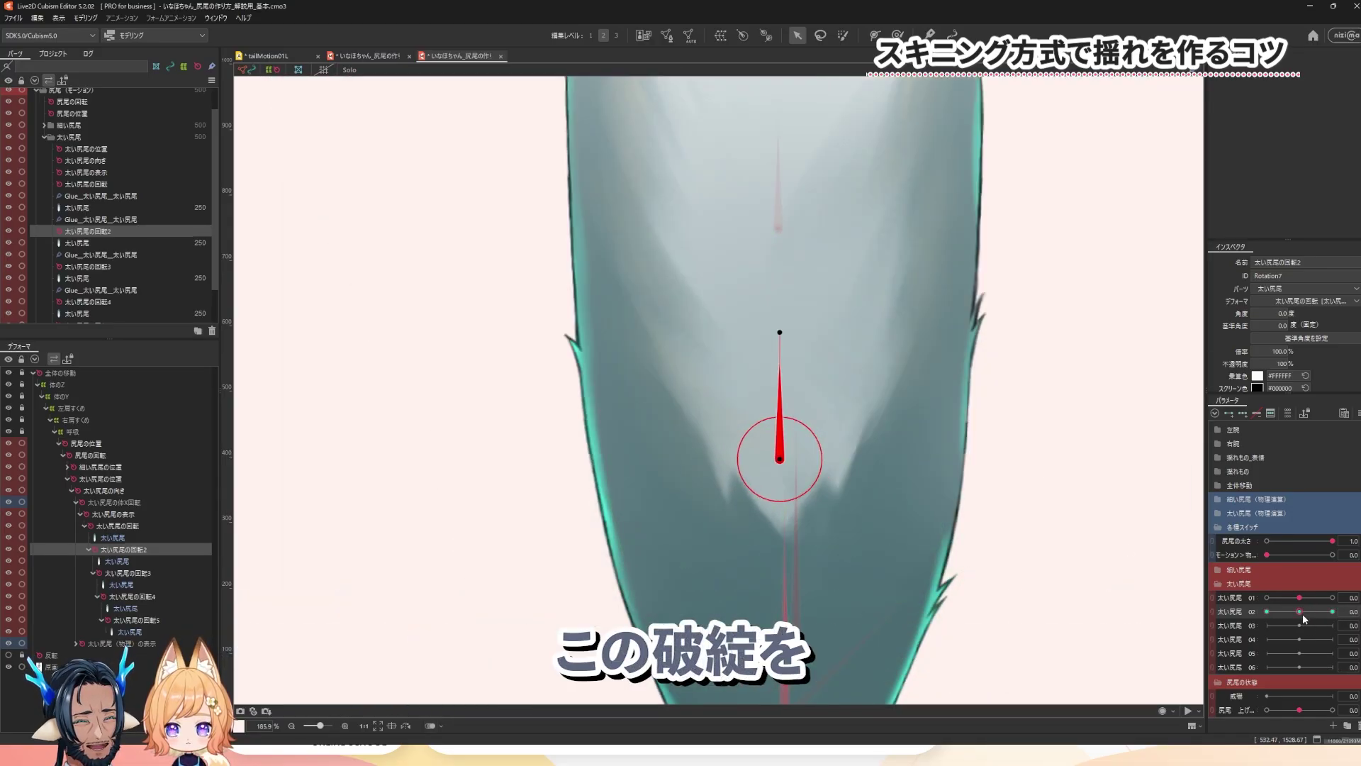
left_click(574, 319)
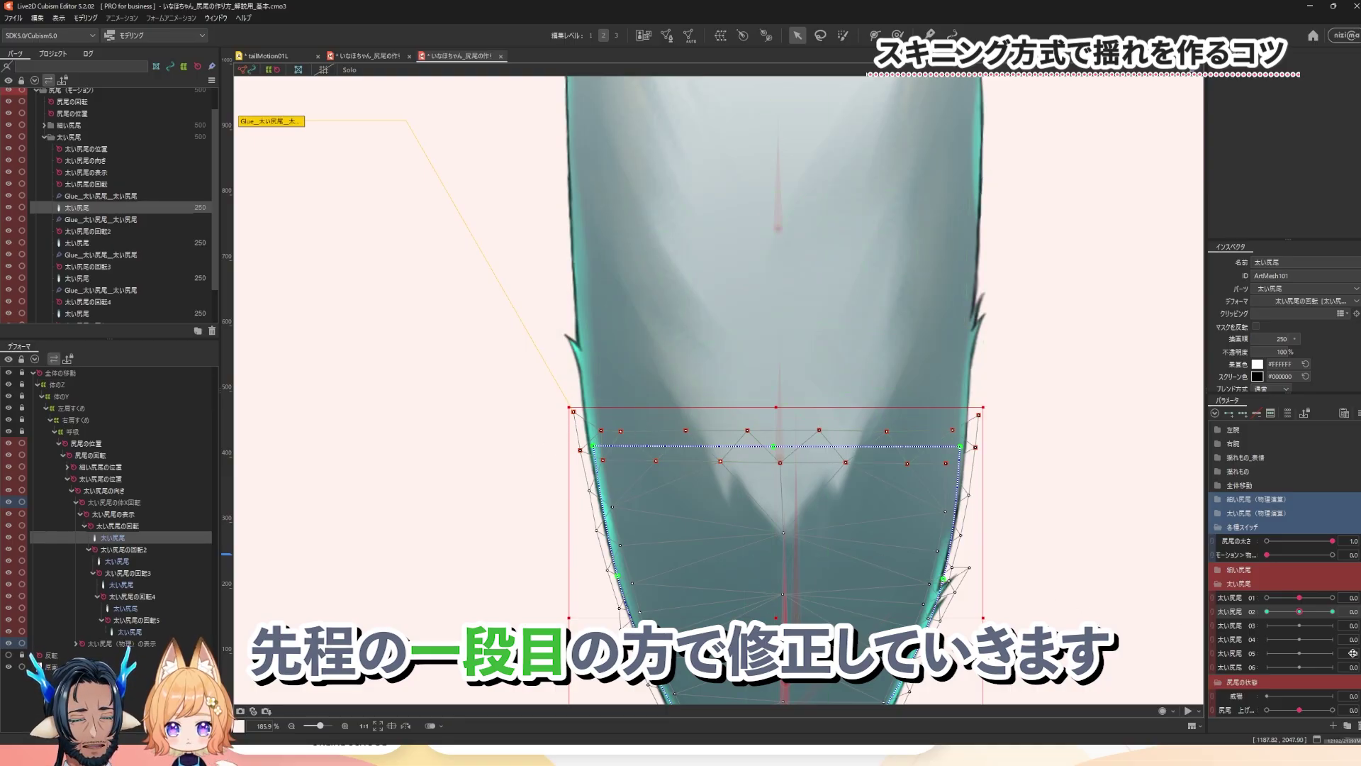
mouse_move(1302, 616)
left_mouse_down()
mouse_move(1289, 614)
mouse_move(1300, 613)
left_mouse_up()
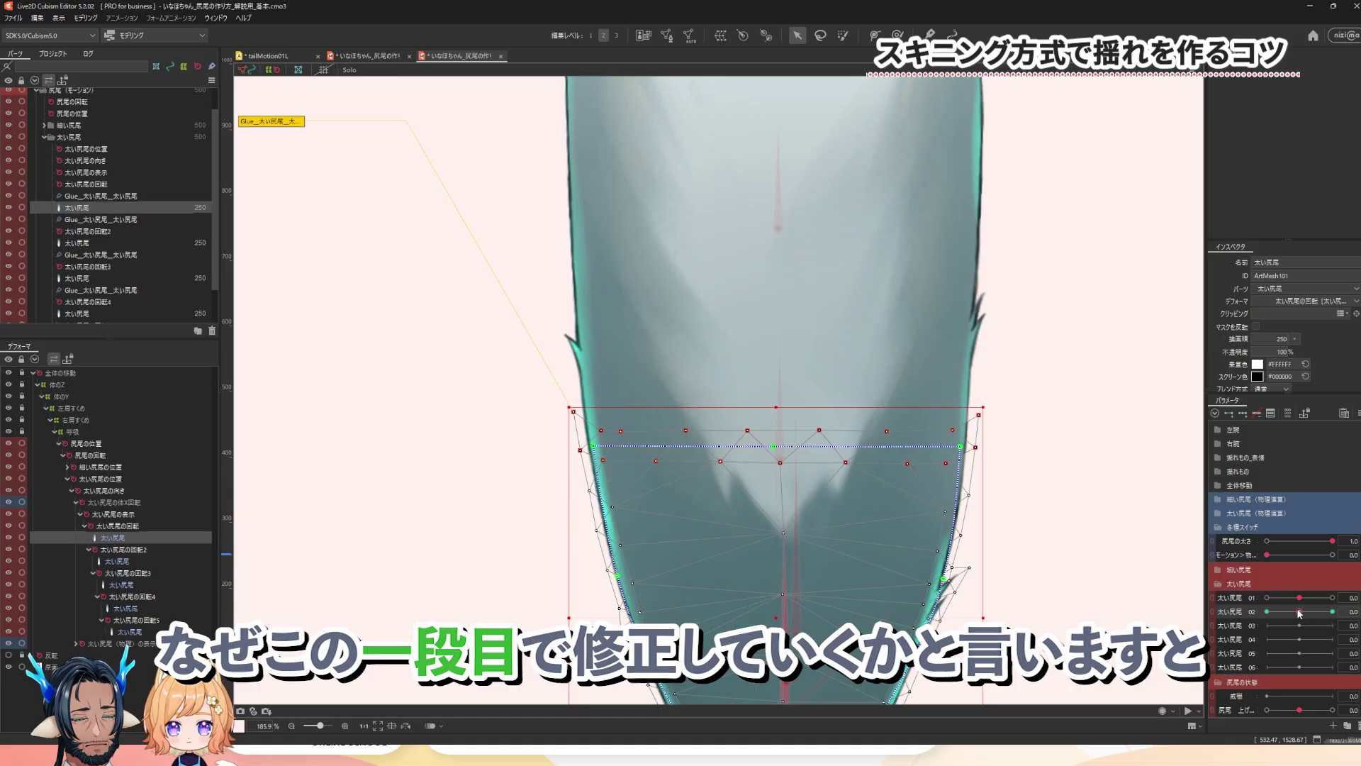
left_click(77, 244)
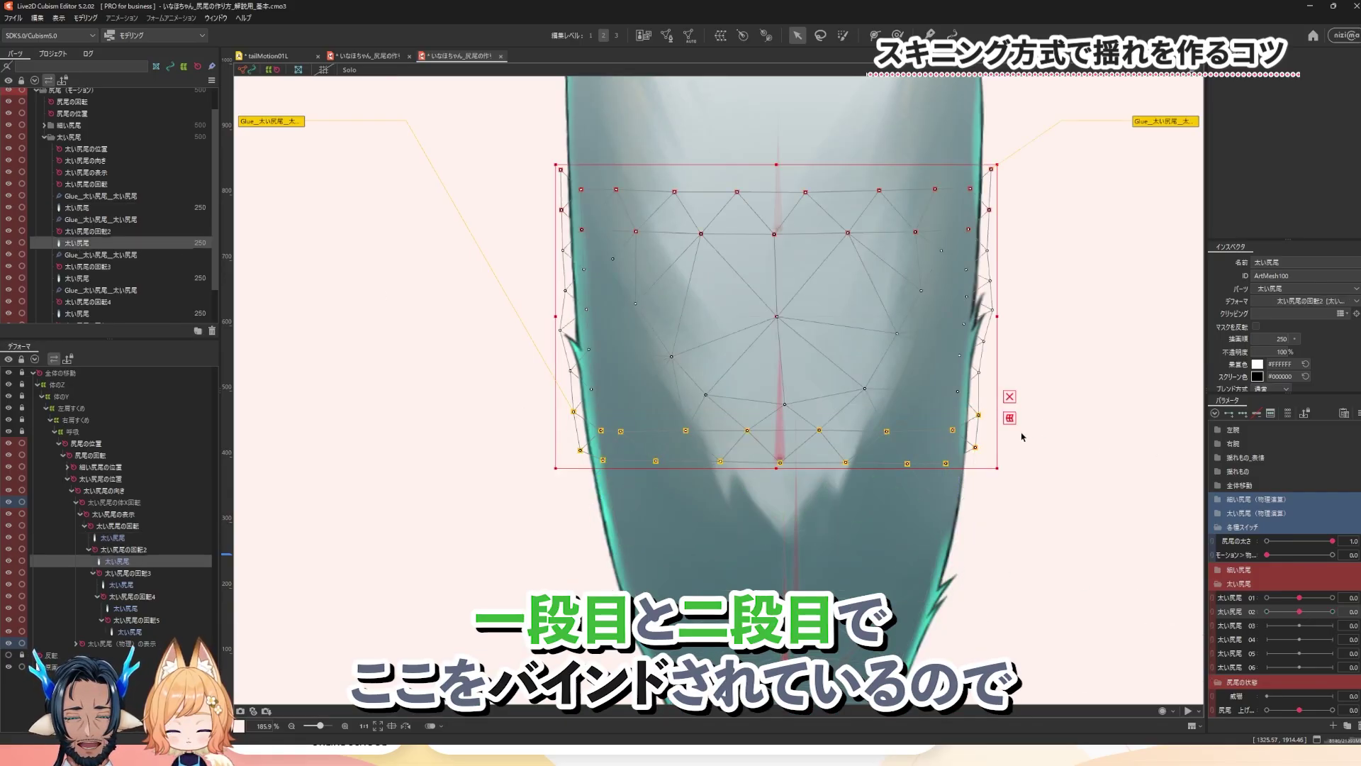
left_click(107, 207)
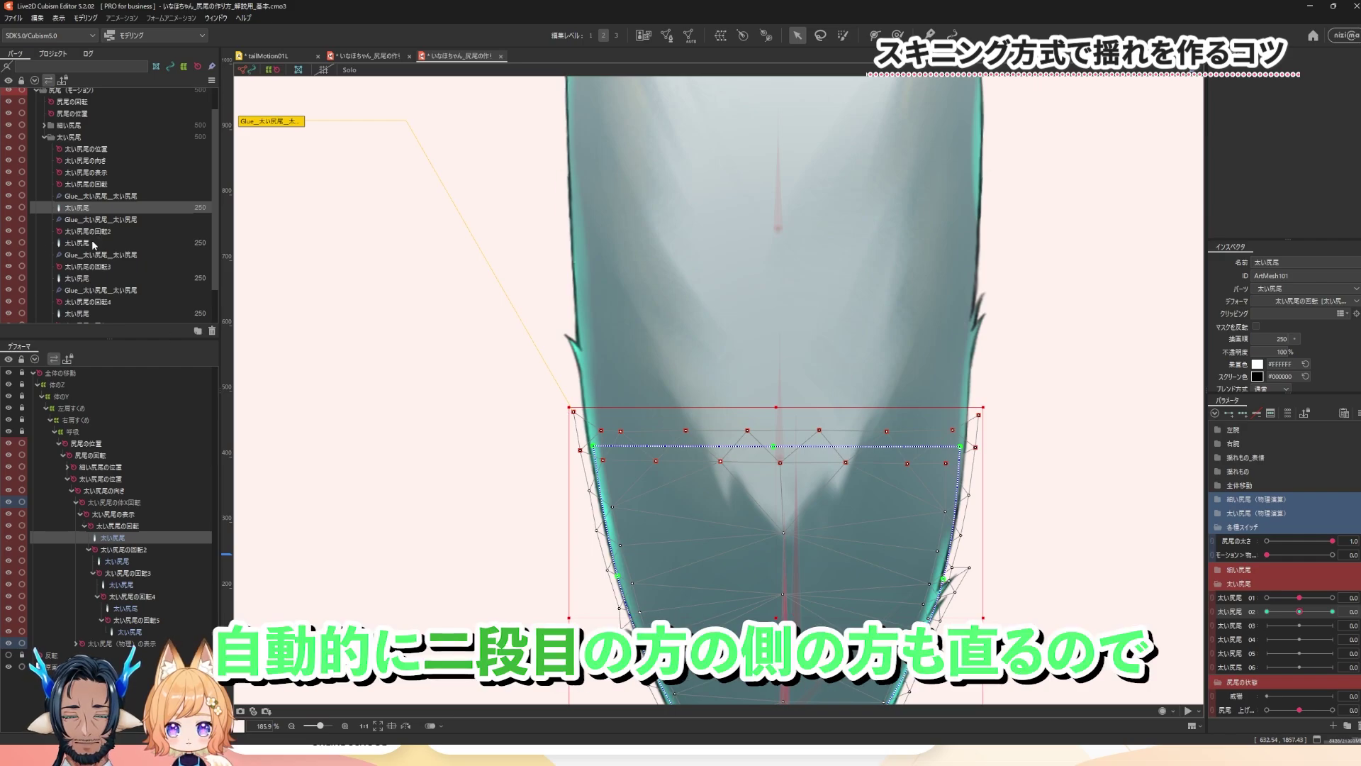
left_click(674, 412)
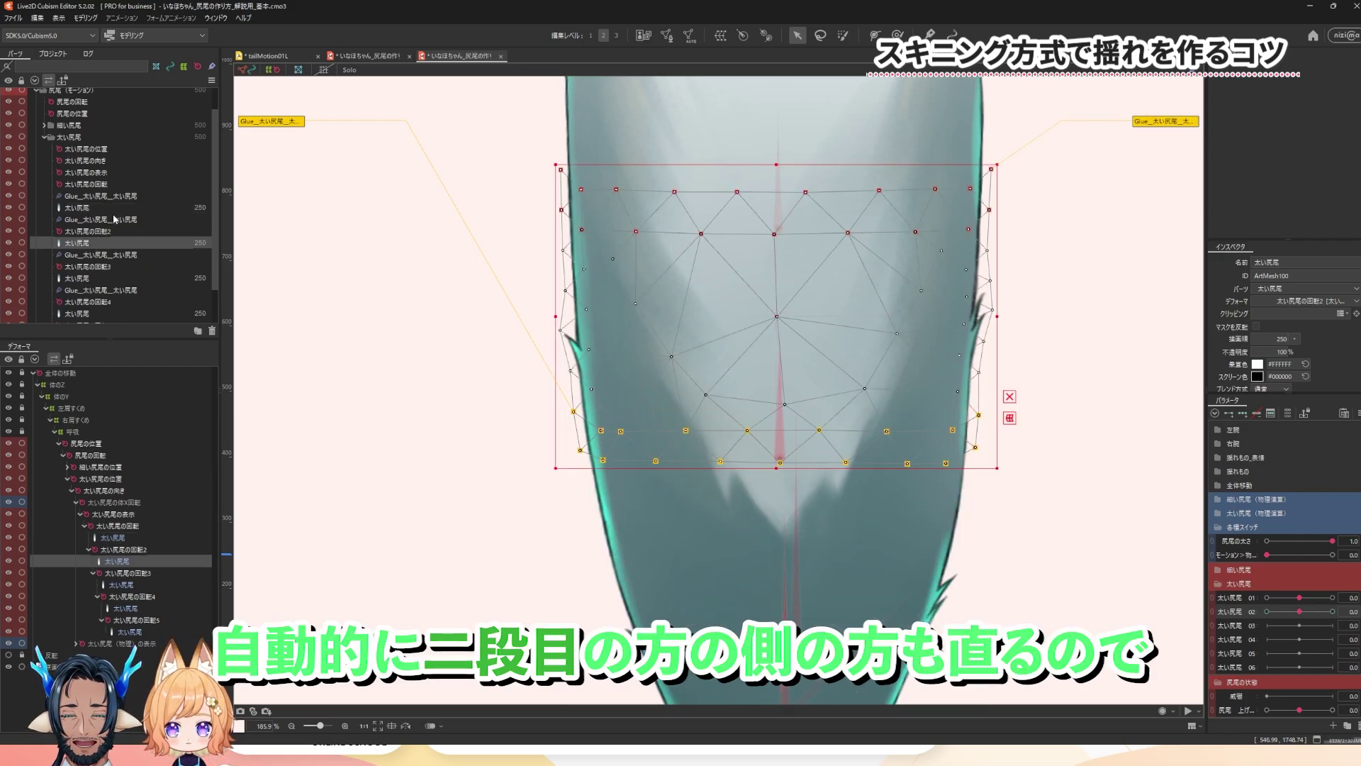
left_click(606, 474)
left_click(1269, 612)
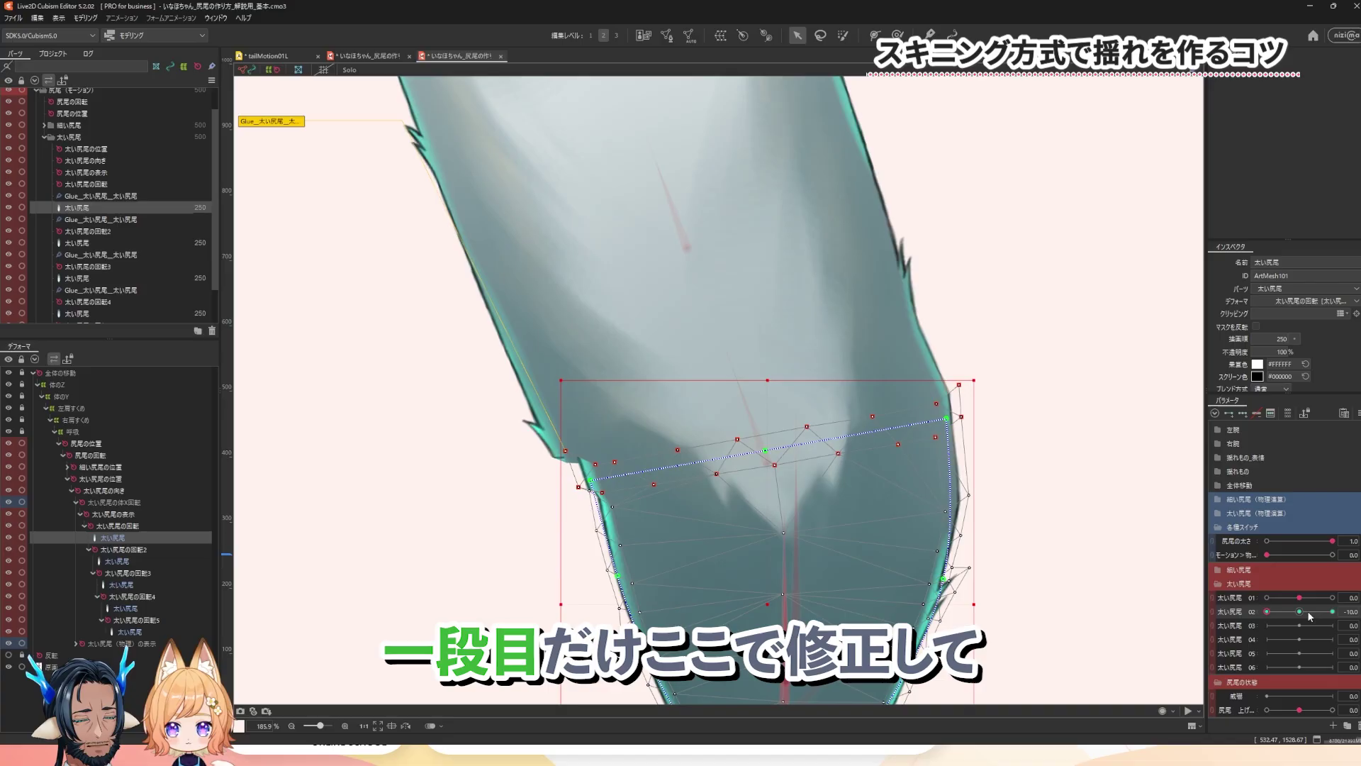
left_click(1300, 611)
Inspect the second tail mesh against parameter 太い尻尾 03 and the root mesh's joint at the -10.0 key of 太い尻尾 02.
left_click(78, 244)
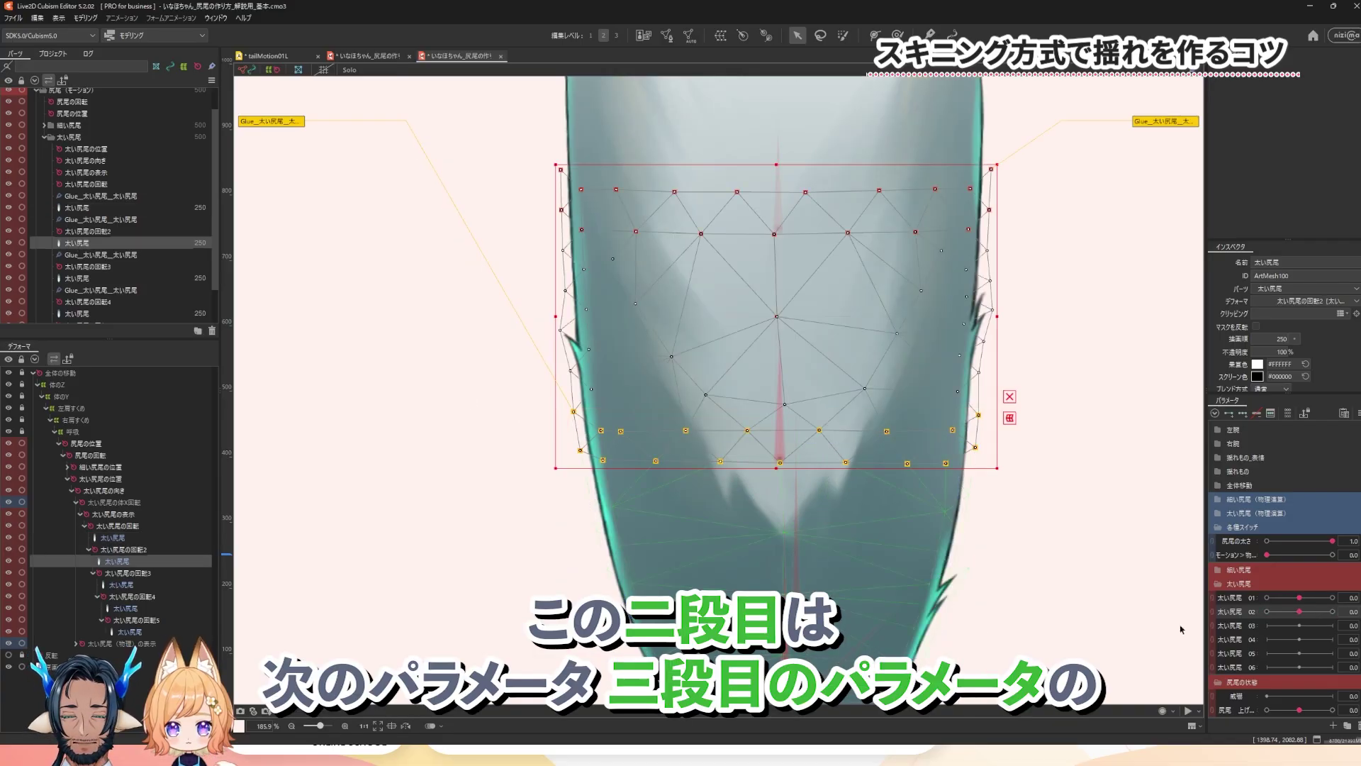
left_click(1295, 627)
left_click_drag(1296, 628, 1300, 629)
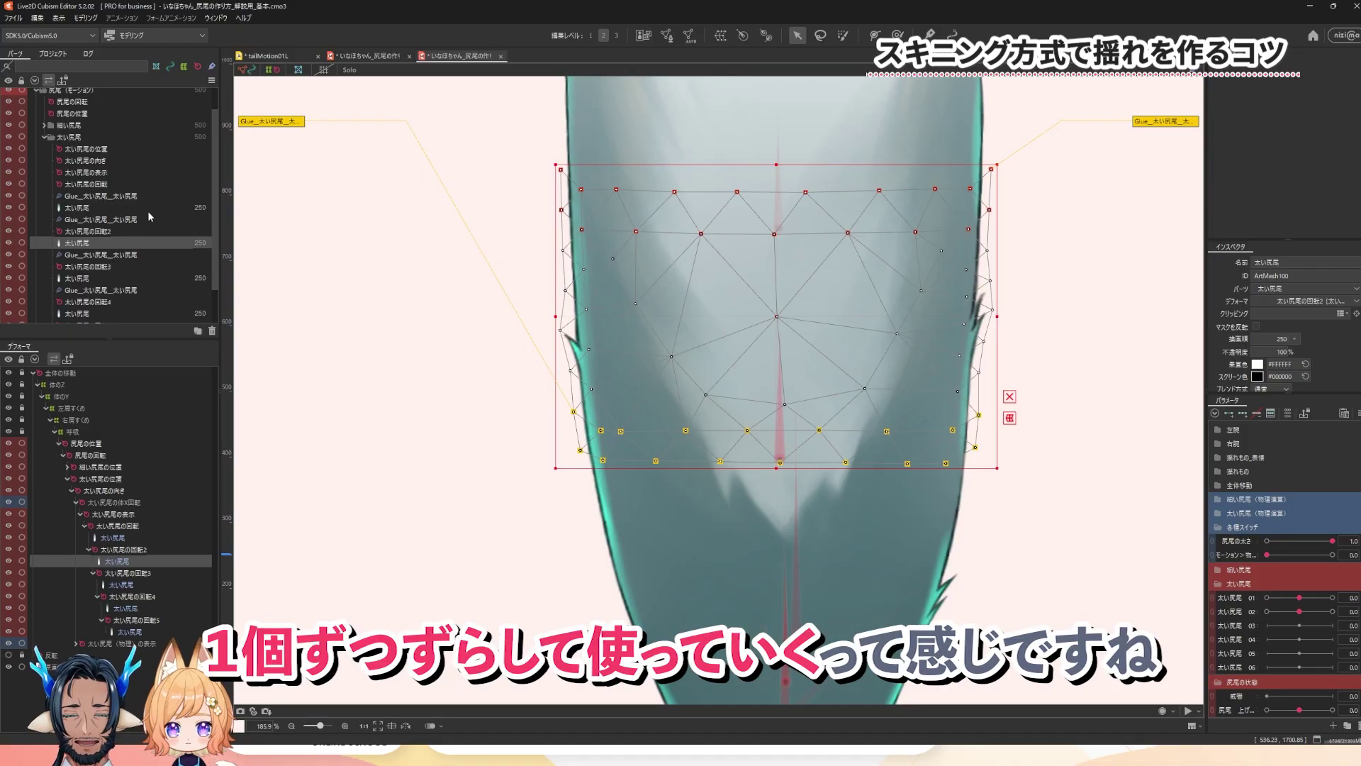
left_click(91, 209)
left_click_drag(1285, 610, 925, 604)
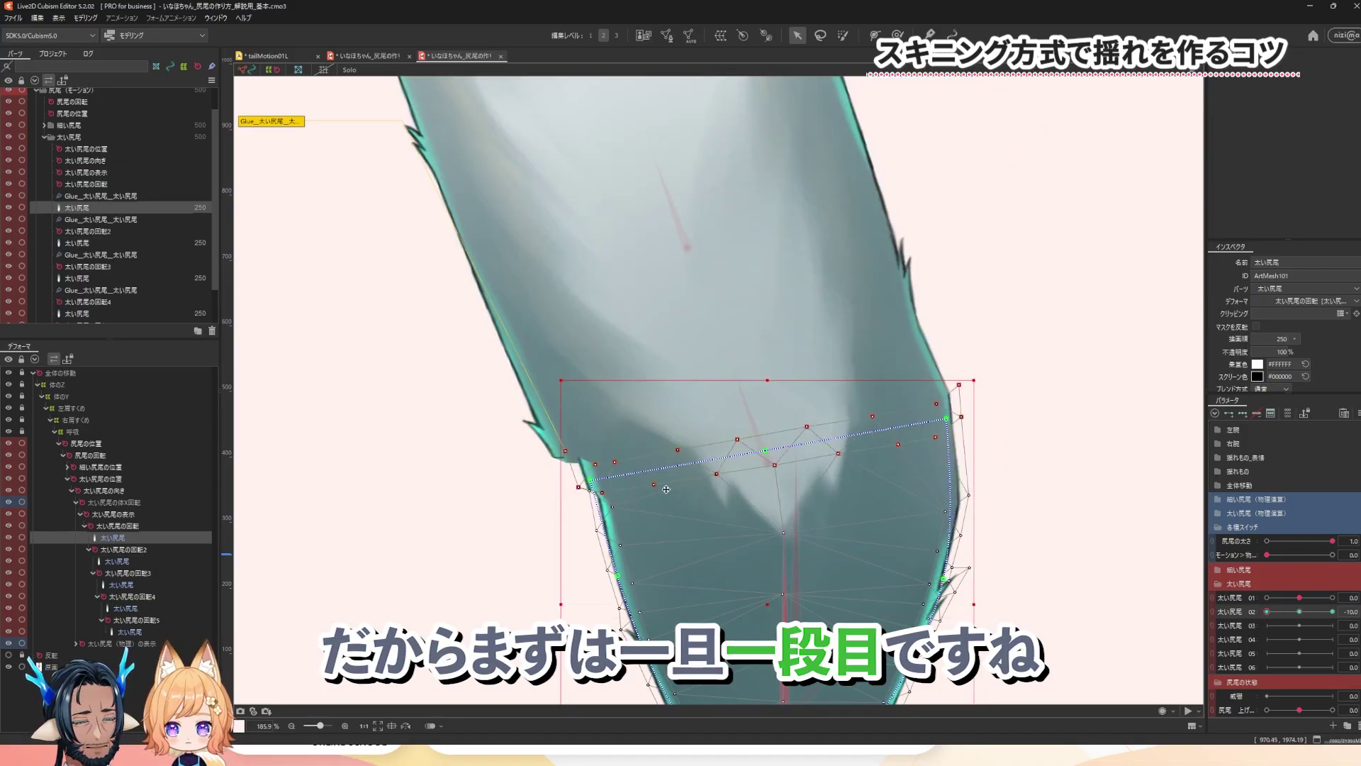
scroll(665, 489, "up", 2)
scroll(576, 470, "down", 1)
left_click(1297, 611)
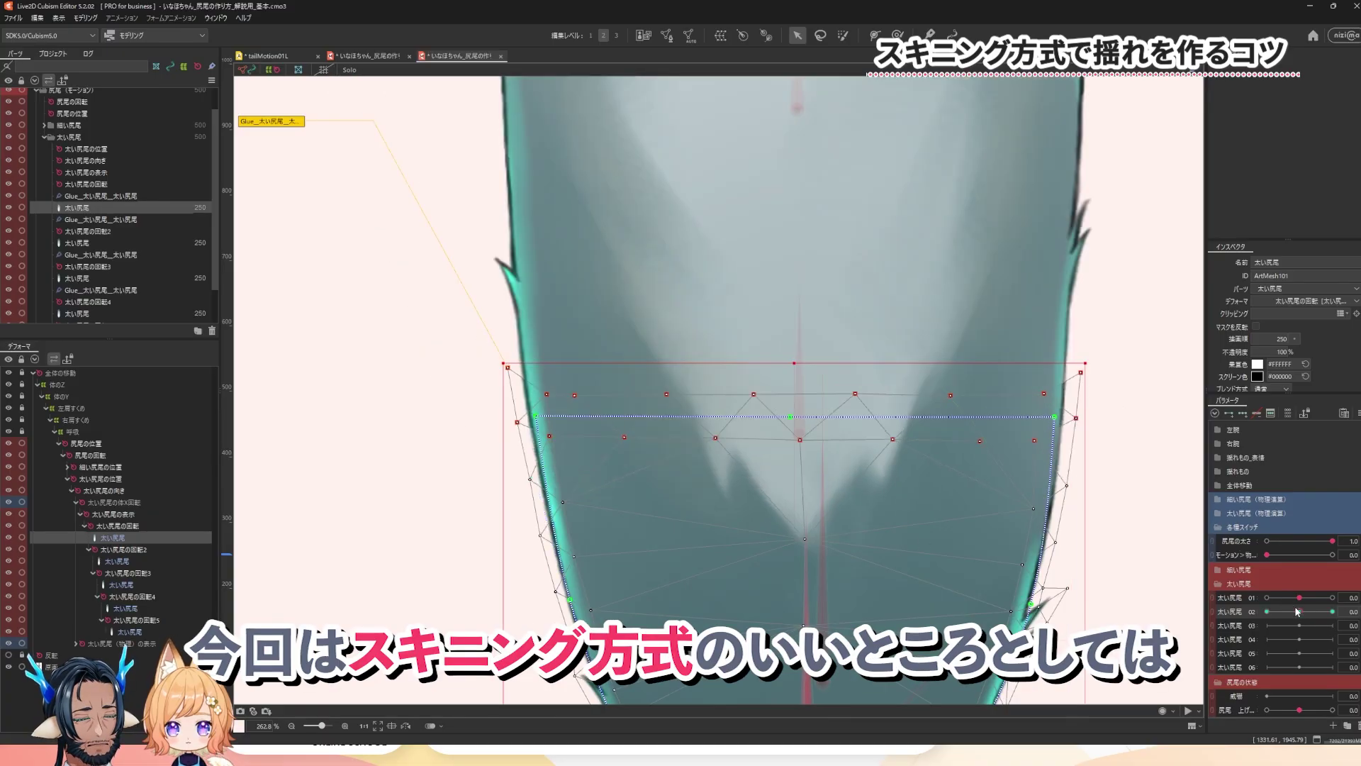
At the -10.0 key of 太い尻尾 02, smooth the left outline of the root tail mesh around the joint with the deform brush.
scroll(938, 429, "down", 12)
left_click_drag(1334, 624, 1284, 617)
scroll(709, 410, "up", 2)
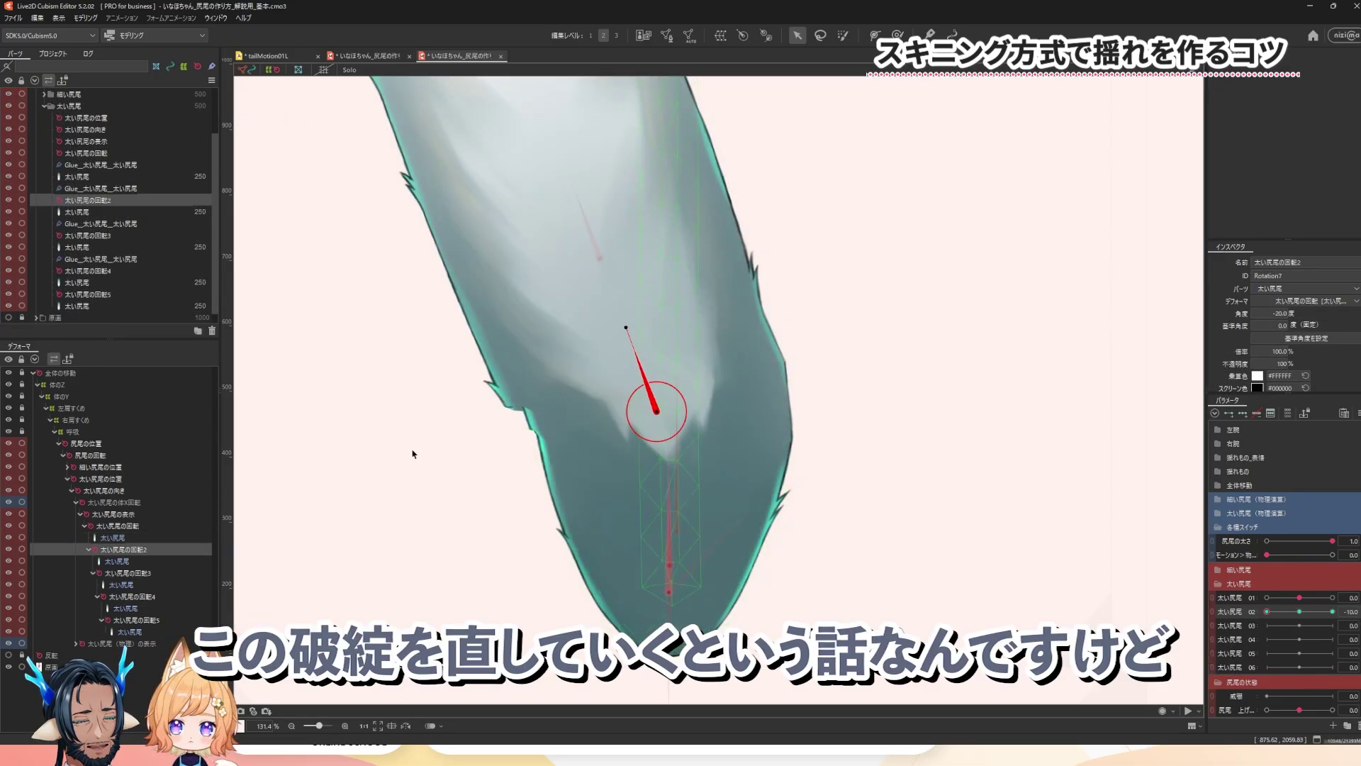
left_click(90, 178)
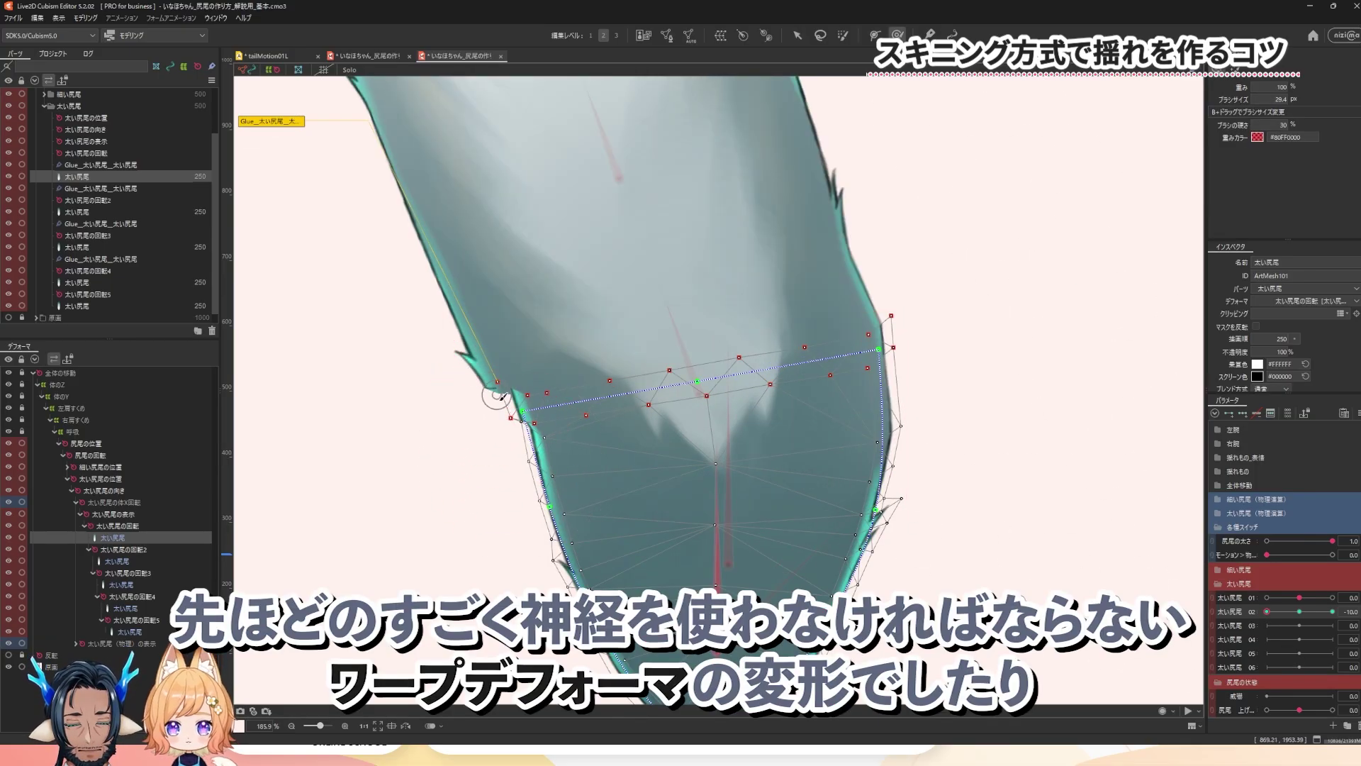
scroll(496, 394, "up", 3)
mouse_move(540, 388)
left_mouse_down()
mouse_move(501, 426)
mouse_move(516, 447)
mouse_move(545, 434)
mouse_move(523, 461)
mouse_move(556, 434)
mouse_move(511, 429)
mouse_move(525, 392)
mouse_move(485, 409)
mouse_move(523, 456)
mouse_move(560, 461)
left_mouse_up()
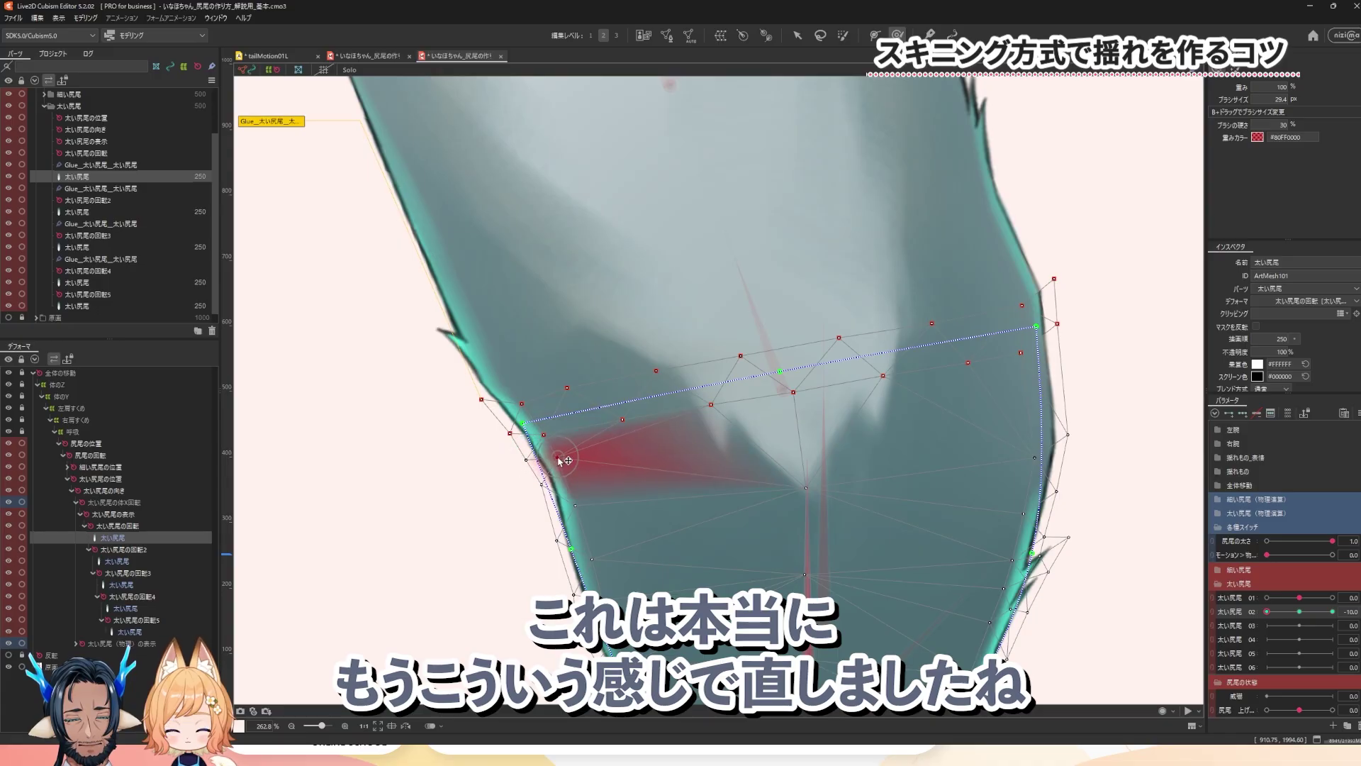
scroll(471, 390, "down", 3)
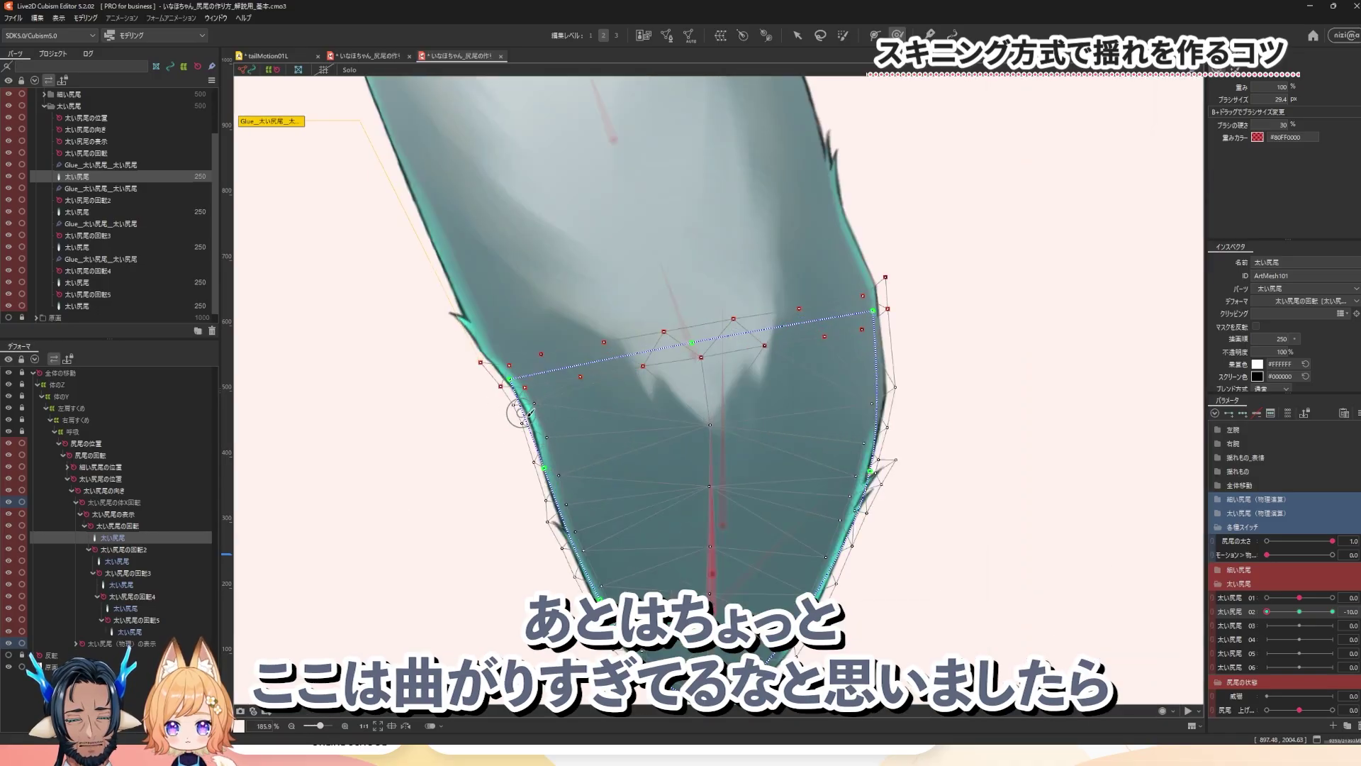
left_click_drag(561, 422, 584, 480)
mouse_move(512, 388)
left_mouse_down()
mouse_move(530, 407)
mouse_move(491, 432)
mouse_move(513, 400)
left_mouse_up()
scroll(498, 418, "up", 3)
mouse_move(500, 448)
left_mouse_down()
mouse_move(494, 418)
mouse_move(587, 395)
left_mouse_up()
mouse_move(560, 356)
left_mouse_down()
mouse_move(474, 366)
mouse_move(526, 409)
mouse_move(523, 441)
mouse_move(562, 456)
left_mouse_up()
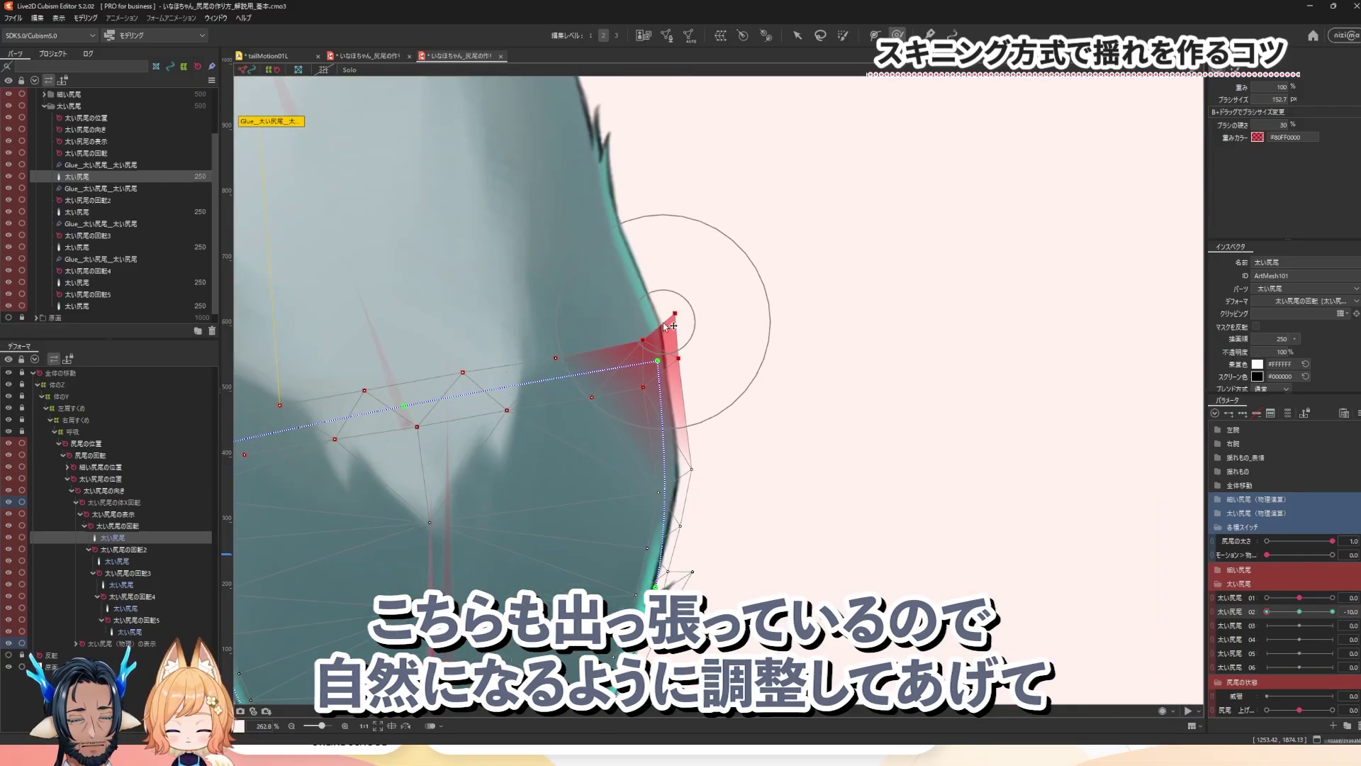
Push in the bulging right outline of the root tail mesh at and below the joint for the -10.0 key of 太い尻尾 02.
mouse_move(666, 319)
left_mouse_down()
mouse_move(680, 293)
mouse_move(678, 253)
mouse_move(628, 273)
left_mouse_up()
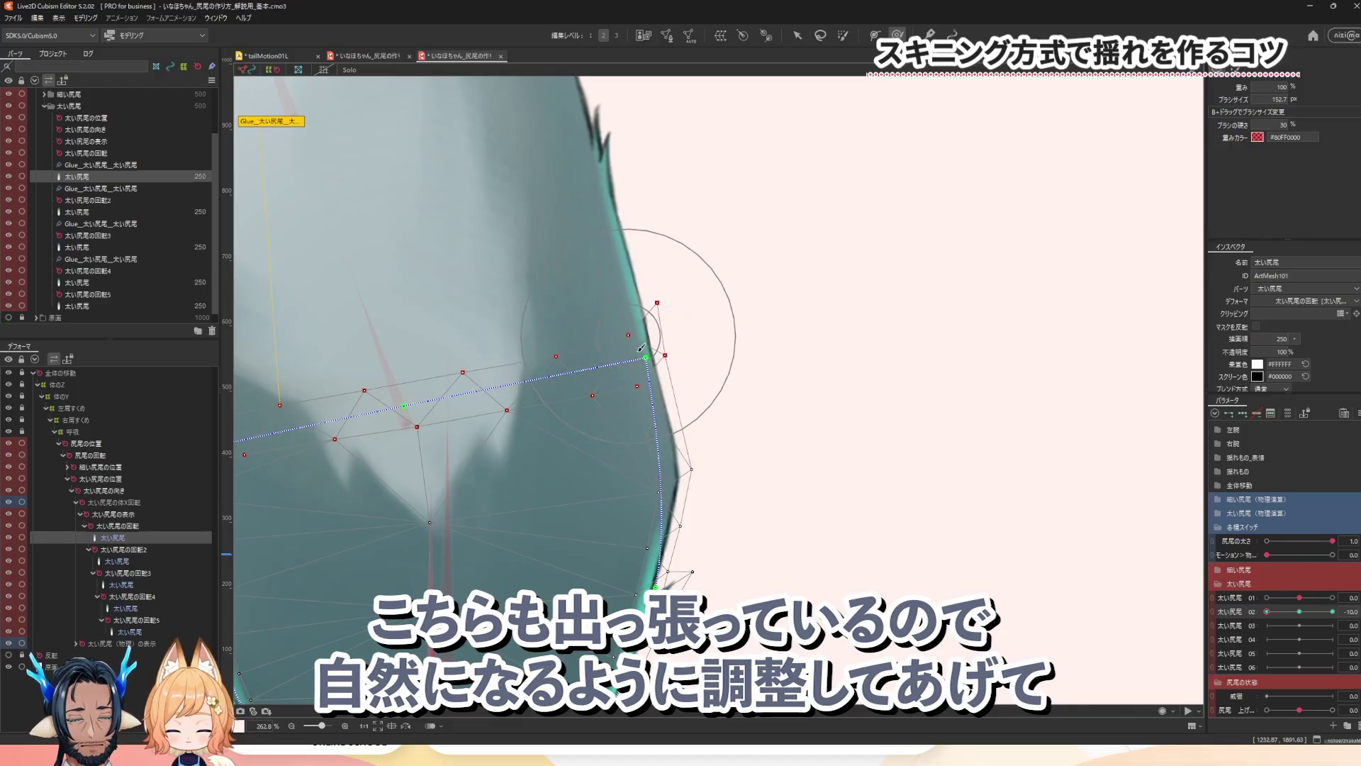
mouse_move(746, 470)
left_mouse_down()
mouse_move(713, 399)
mouse_move(690, 478)
left_mouse_up()
left_click_drag(694, 475, 667, 454)
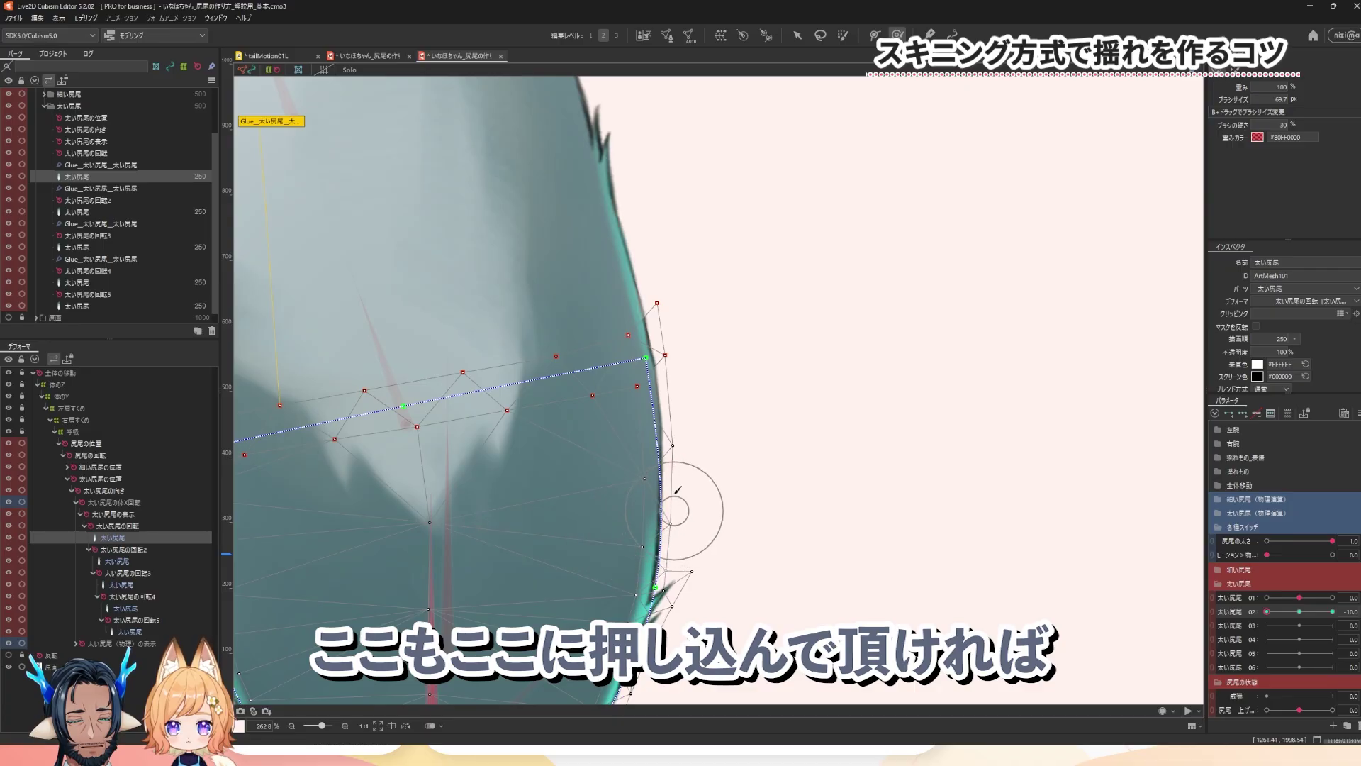
scroll(779, 434, "down", 8)
scroll(778, 435, "up", 2)
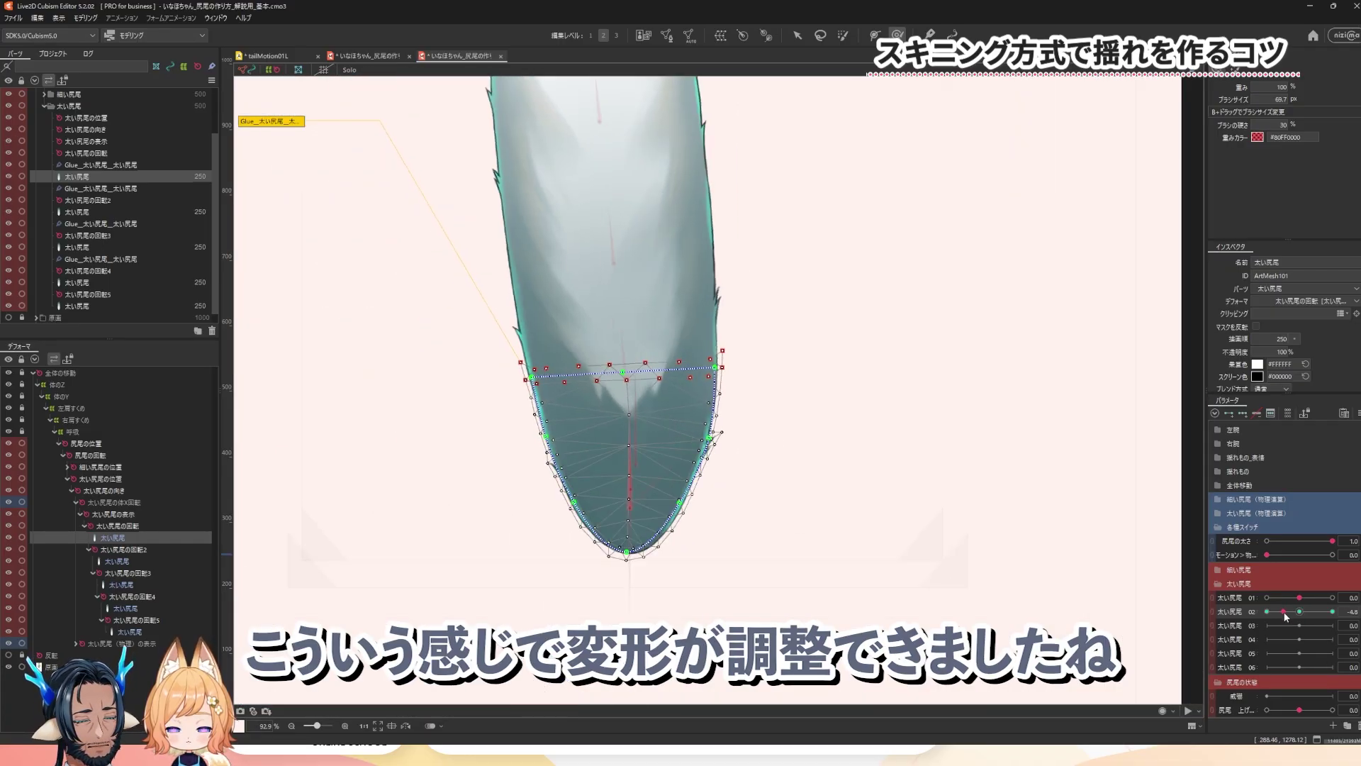
At the 10.0 key of 太い尻尾 02, smooth the root tail mesh's right outline just below the joint with the deform brush.
left_click_drag(1280, 630, 1337, 615)
scroll(752, 397, "up", 3)
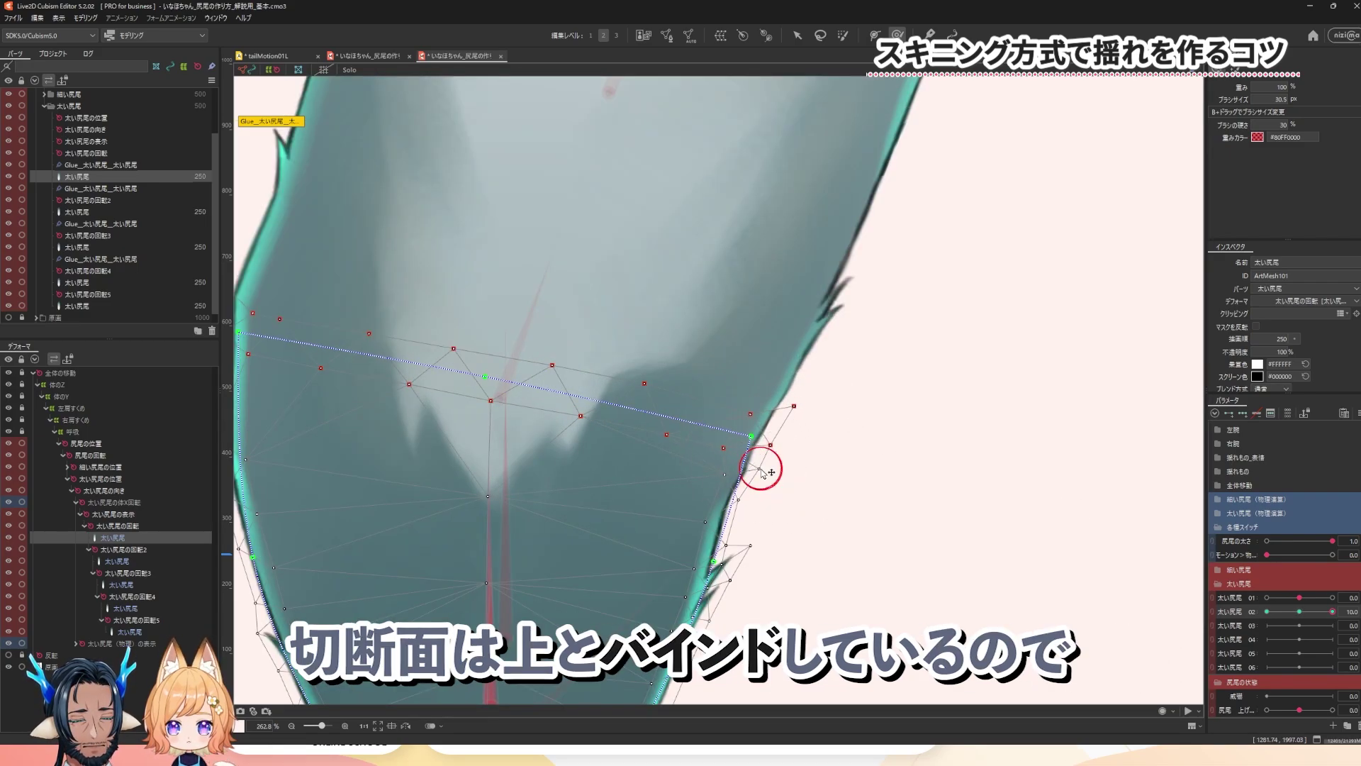
mouse_move(729, 448)
left_mouse_down()
mouse_move(772, 445)
mouse_move(768, 465)
mouse_move(728, 475)
mouse_move(740, 503)
mouse_move(711, 525)
left_mouse_up()
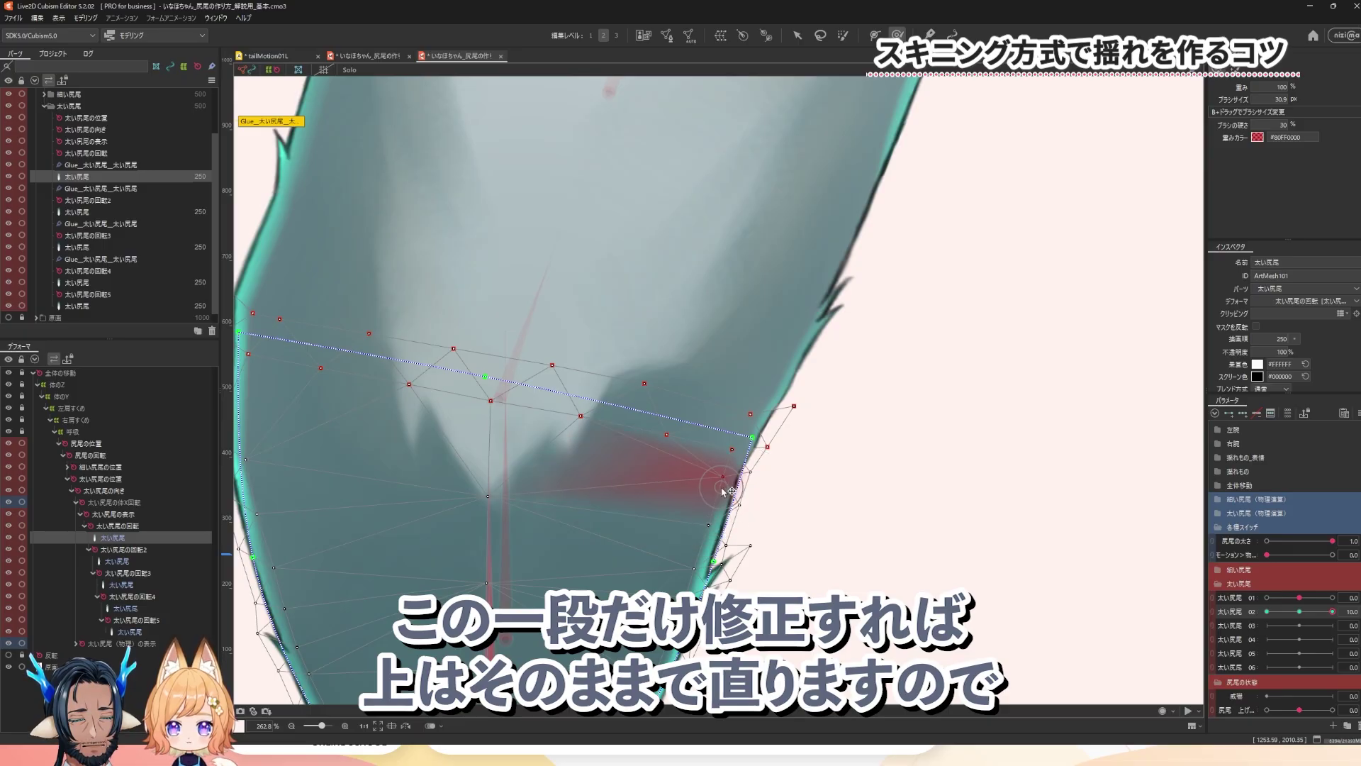
left_click_drag(722, 479, 724, 480)
mouse_move(745, 482)
left_mouse_down()
mouse_move(856, 509)
mouse_move(830, 484)
mouse_move(767, 469)
mouse_move(824, 486)
mouse_move(810, 445)
left_mouse_up()
Reshape the root tail mesh's left outline around the joint at the 10.0 key of 太い尻尾 02, then preview the swing.
key("b")
key("b")
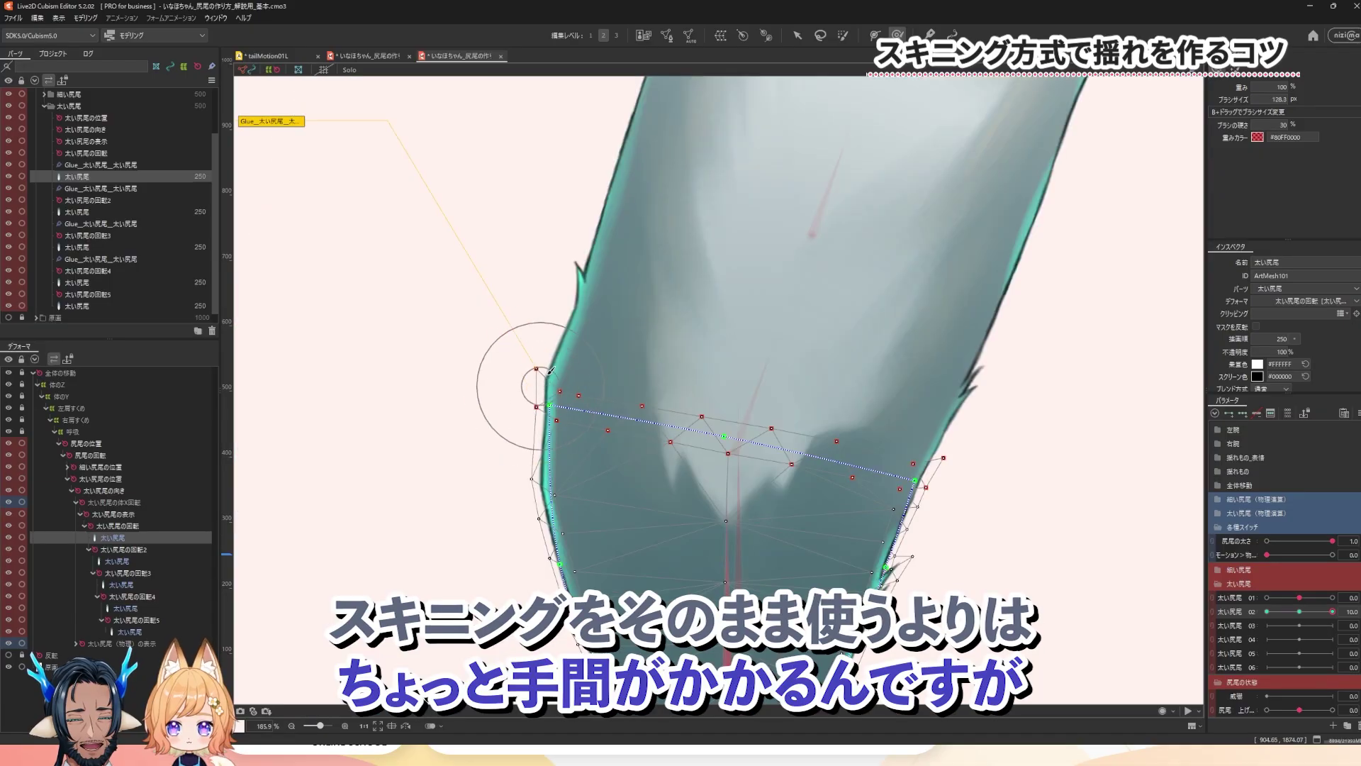
left_click_drag(546, 358, 558, 347)
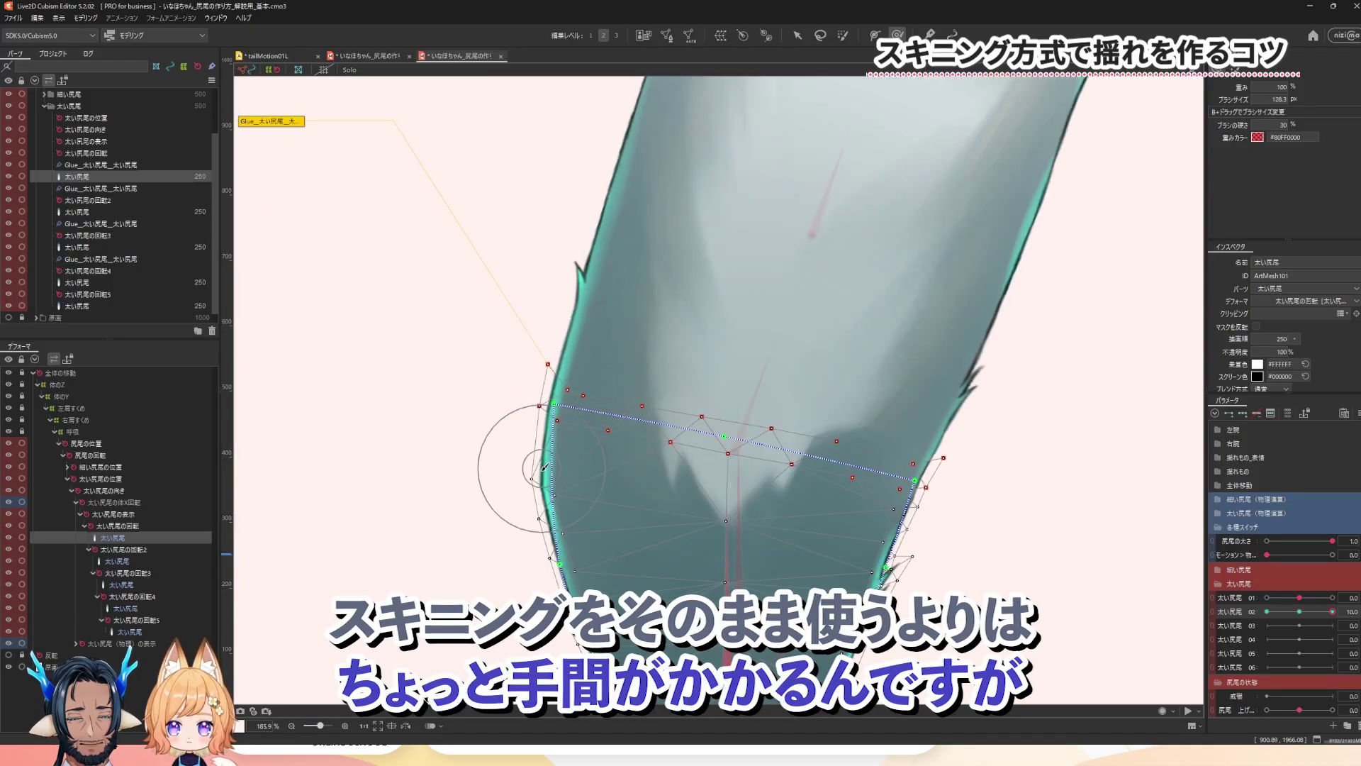
mouse_move(544, 467)
left_mouse_down()
mouse_move(518, 471)
mouse_move(566, 467)
left_mouse_up()
key("b")
left_click_drag(637, 465, 608, 465)
left_click_drag(554, 485, 542, 473)
left_click_drag(552, 526, 553, 526)
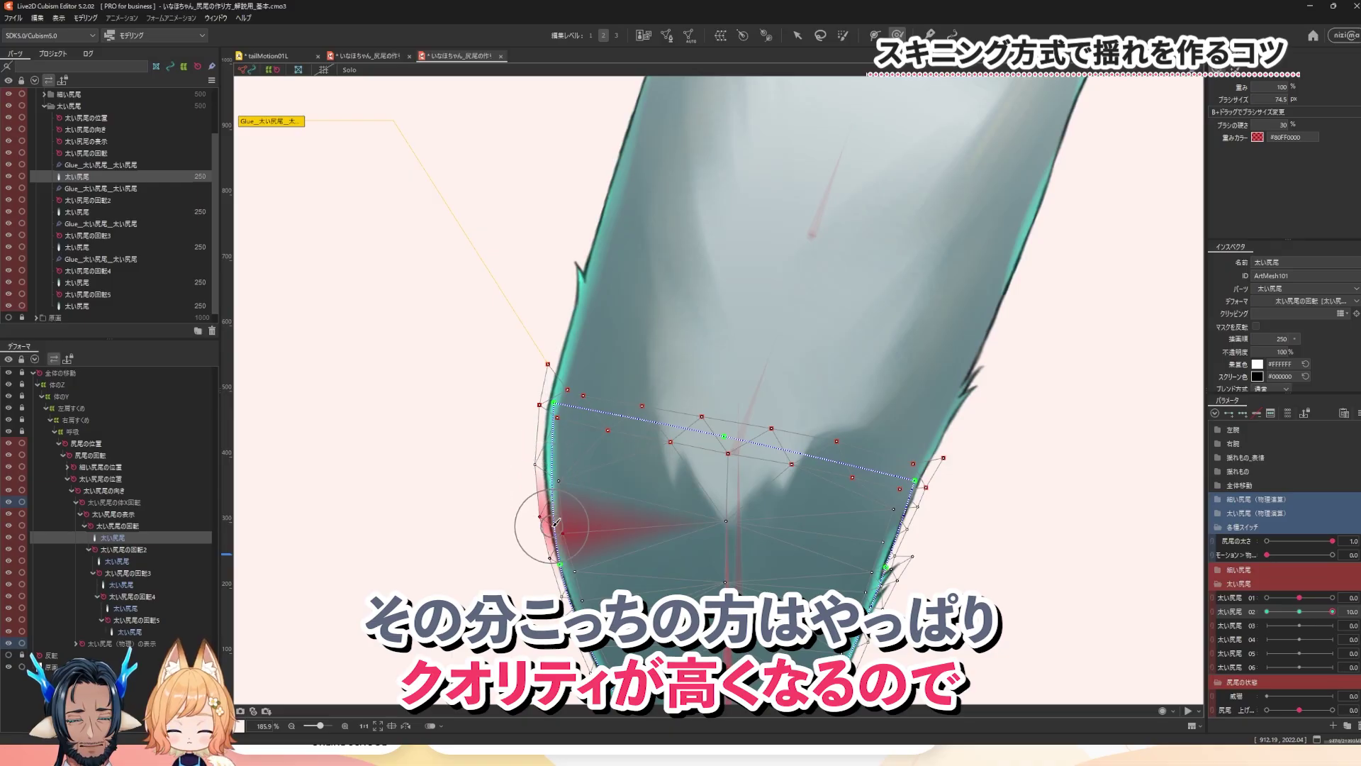
left_click_drag(543, 459, 546, 456)
mouse_move(566, 398)
left_mouse_down()
mouse_move(546, 406)
mouse_move(576, 390)
left_mouse_up()
scroll(653, 456, "down", 6)
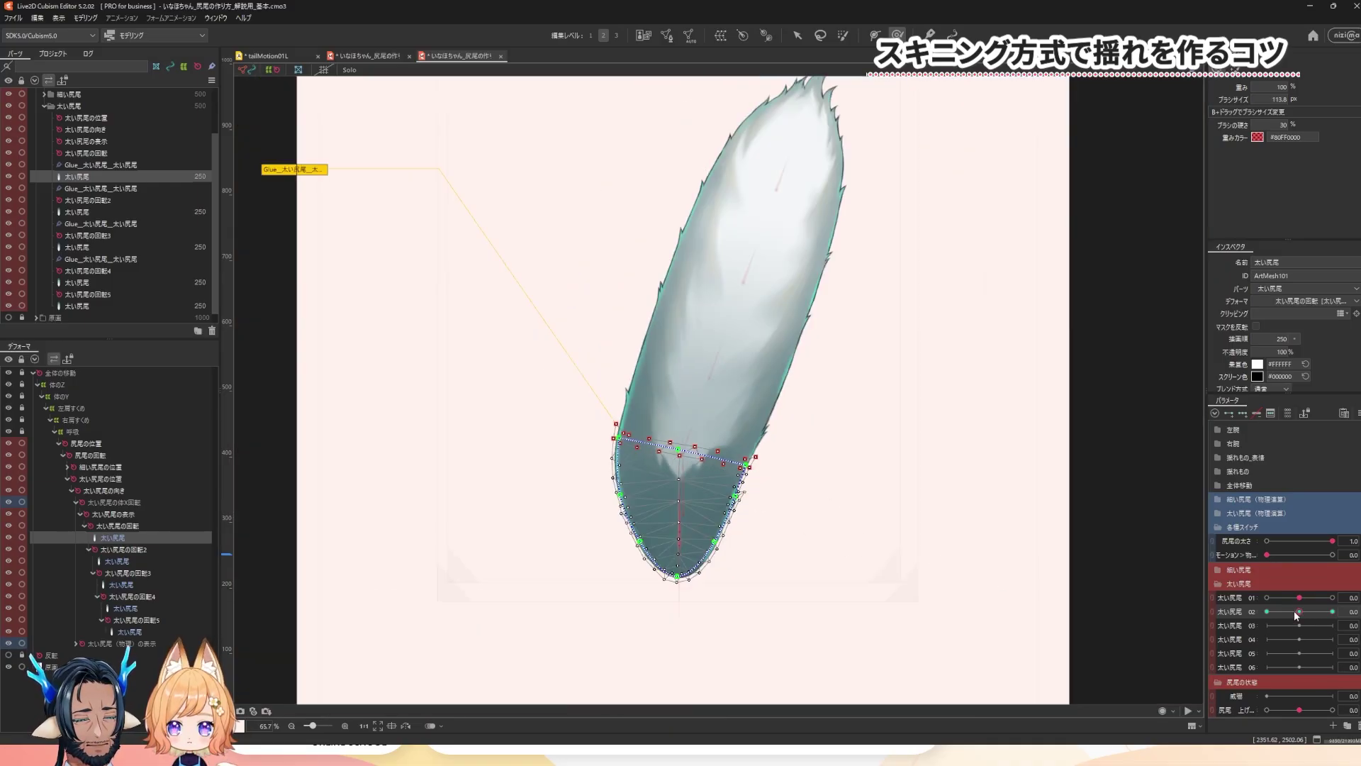
mouse_move(1298, 613)
left_mouse_down()
mouse_move(1118, 638)
mouse_move(1305, 618)
left_mouse_up()
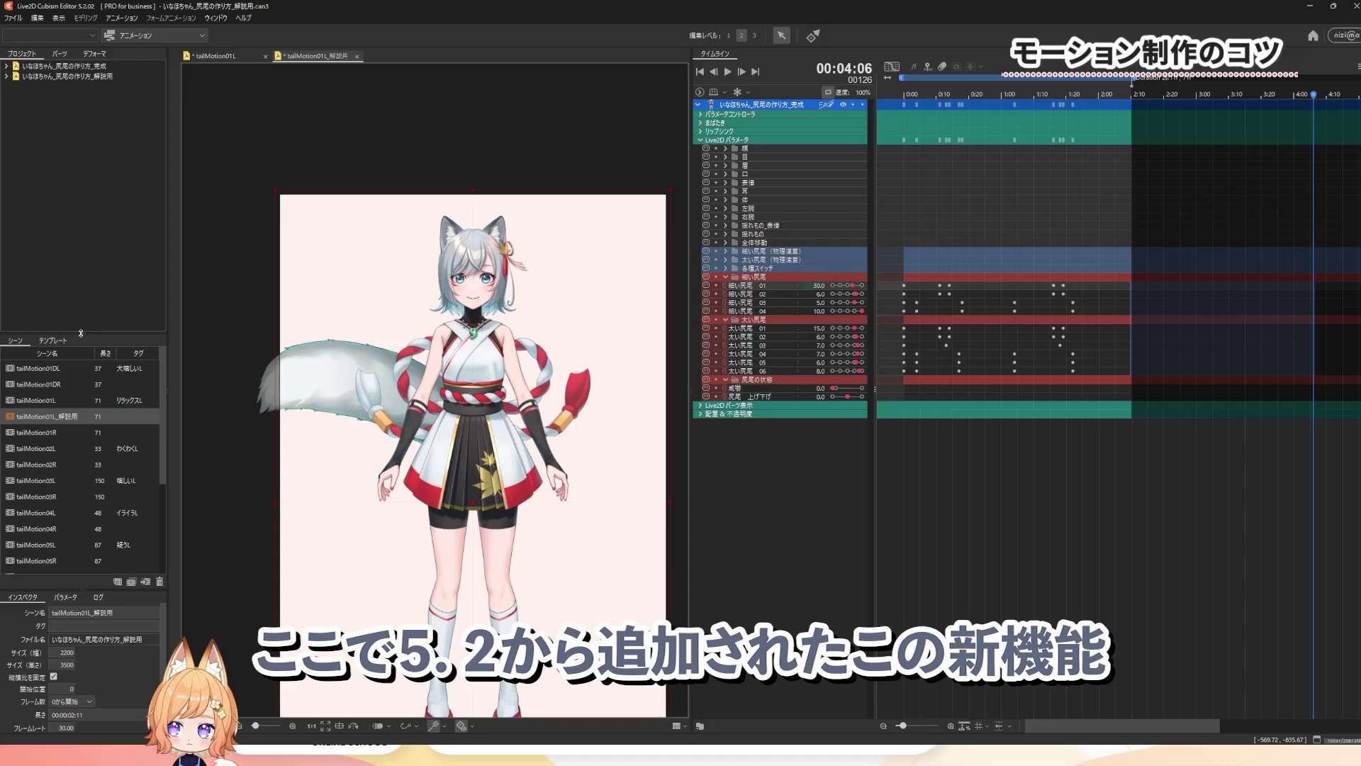
Enable the loop editing aid (ループ編集補助) for the tailMotion01L_解説用 scene and play the motion from frame 0.
left_click_drag(83, 334, 82, 223)
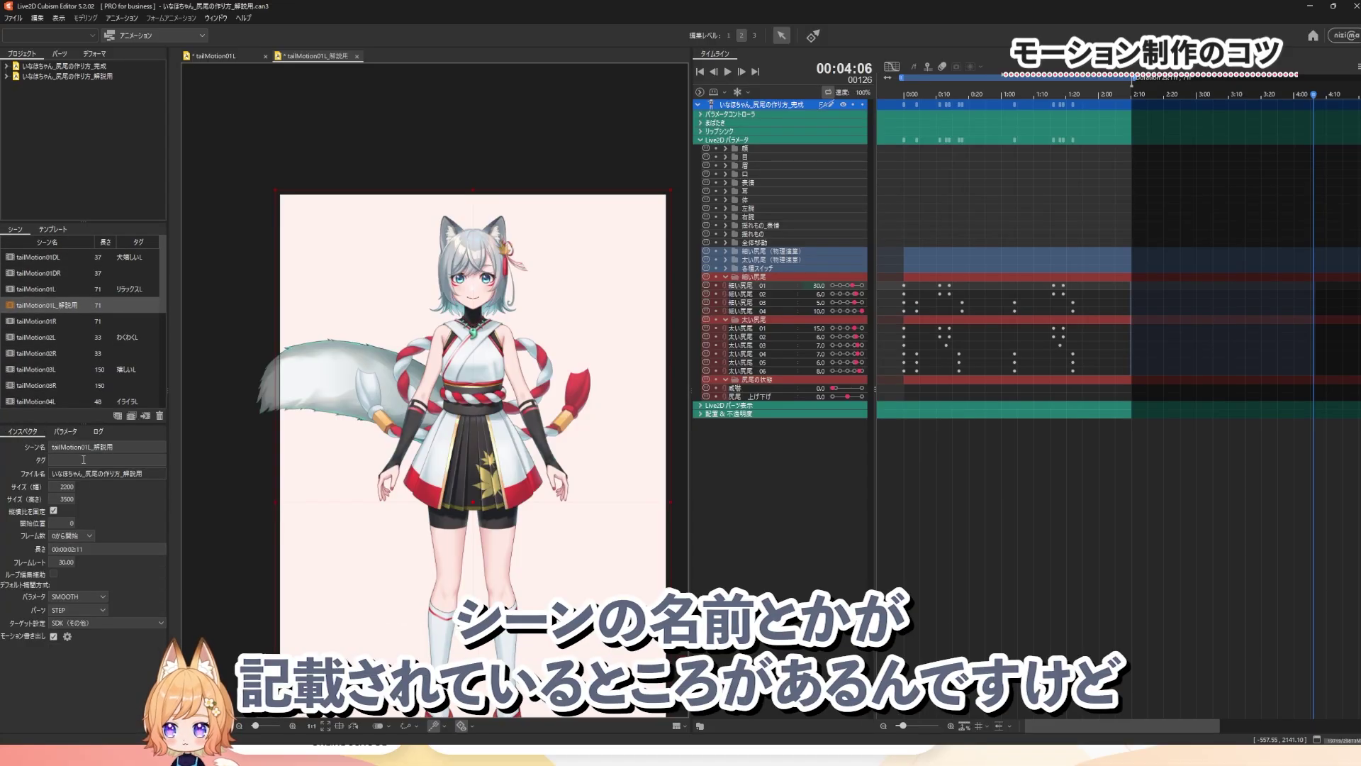
left_click(905, 210)
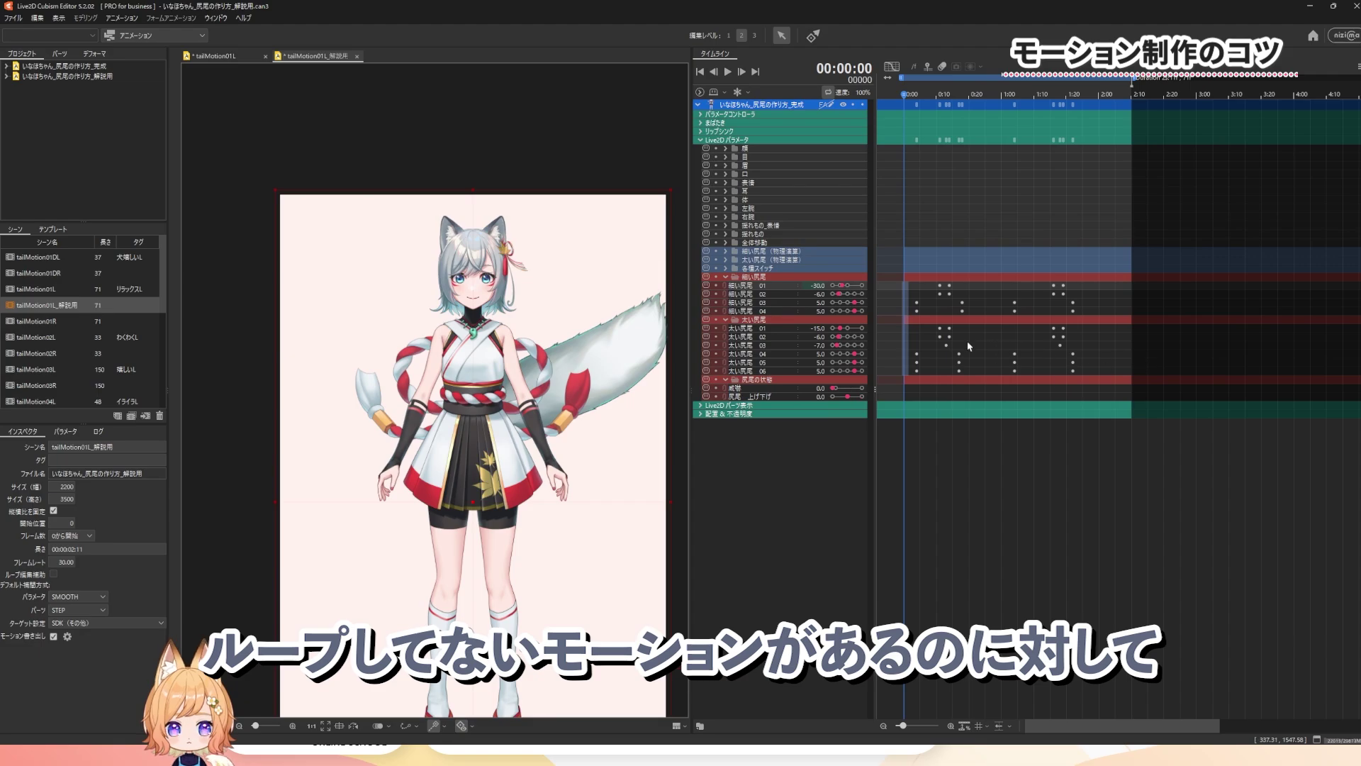
left_click(54, 576)
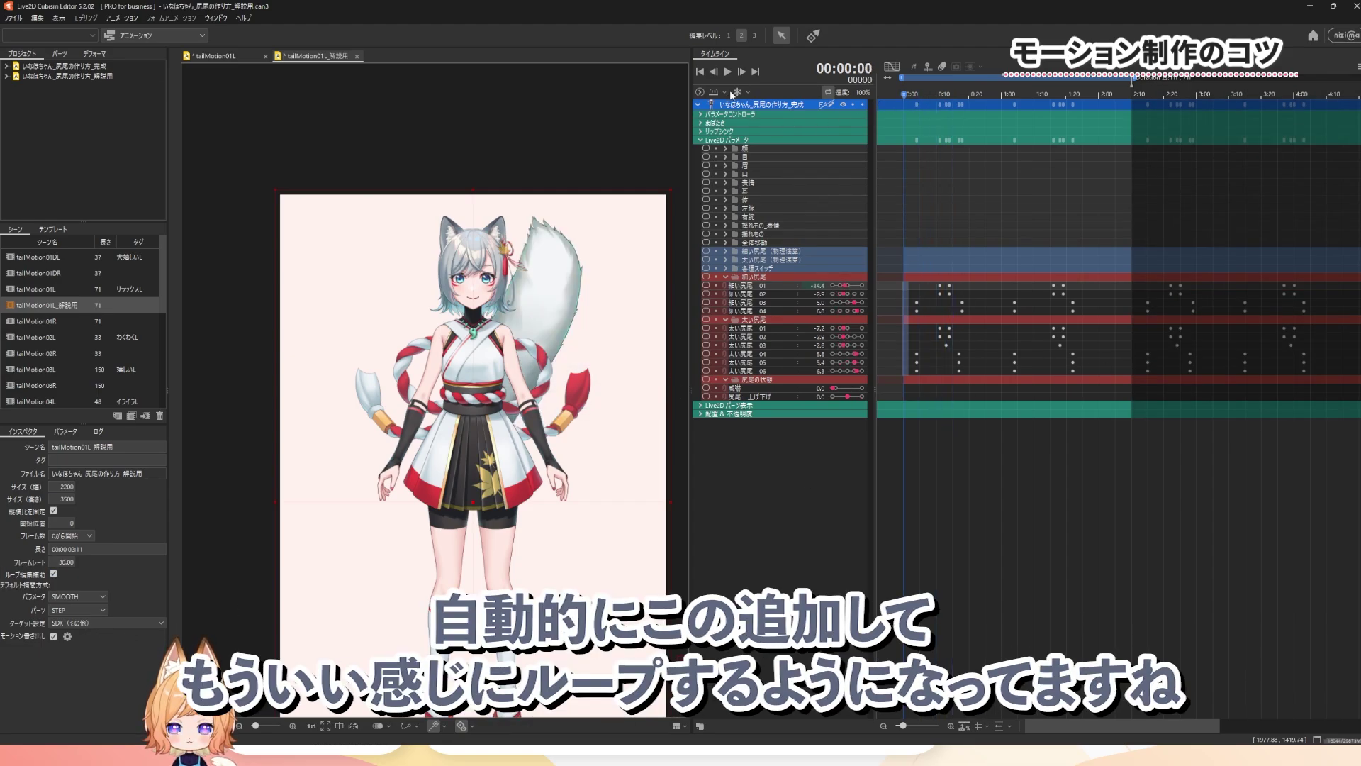
key("space")
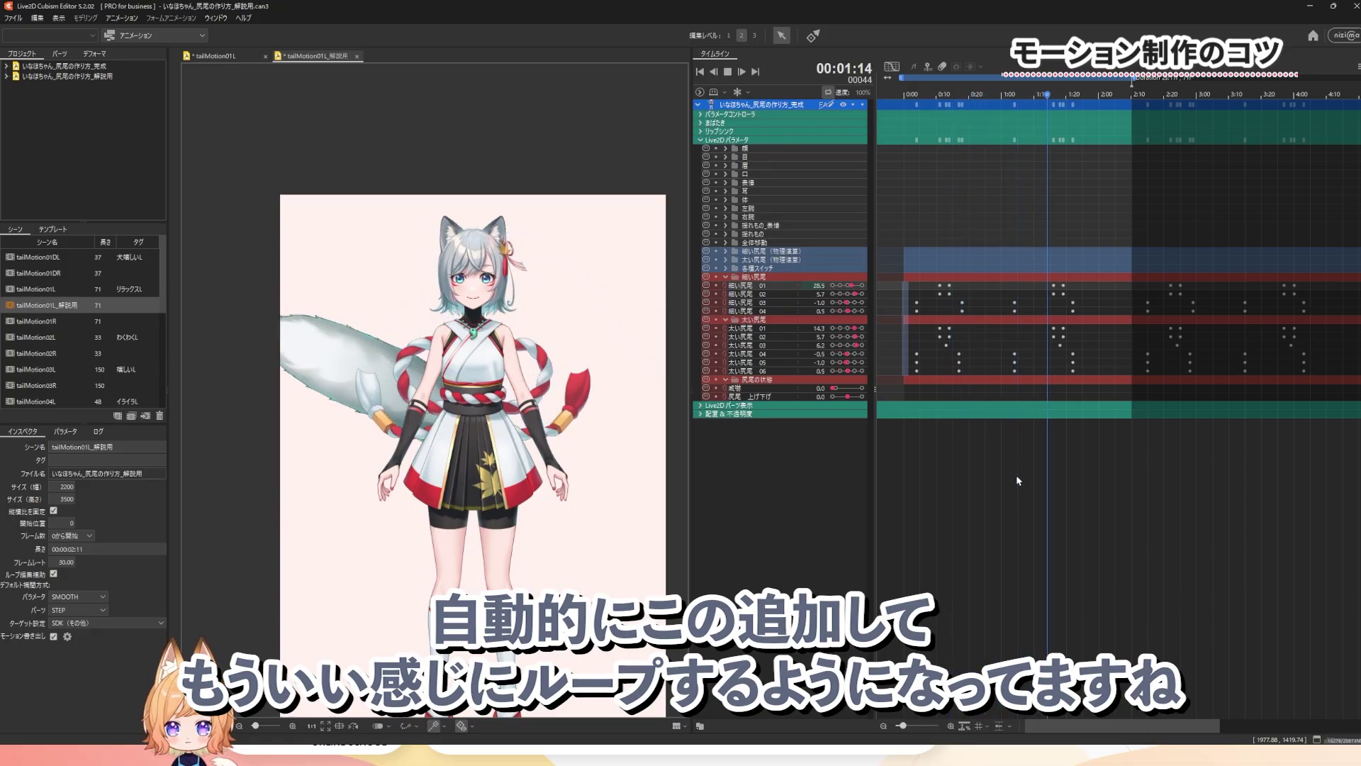